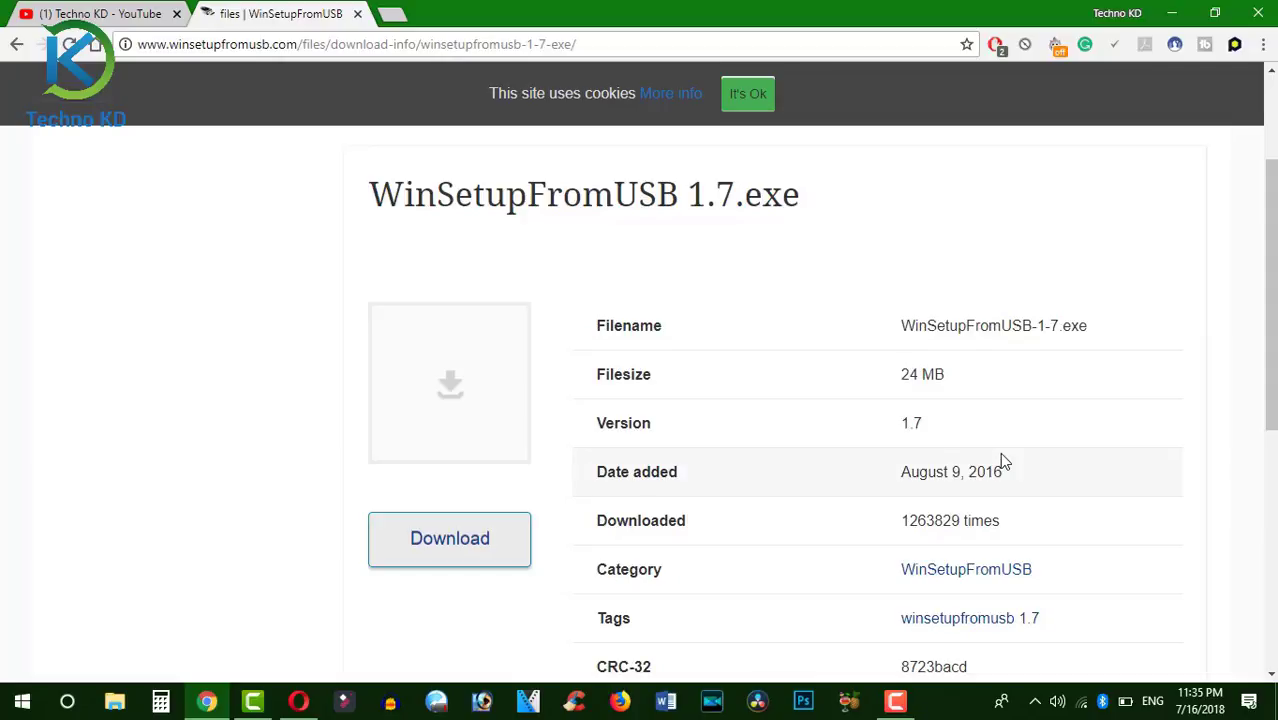
# Step: Open the copied link in a new browser tab and skip the AdF.ly ad to reach the ISO's Google Drive page
pyautogui.click(393, 14)
pyautogui.rightClick(410, 40)
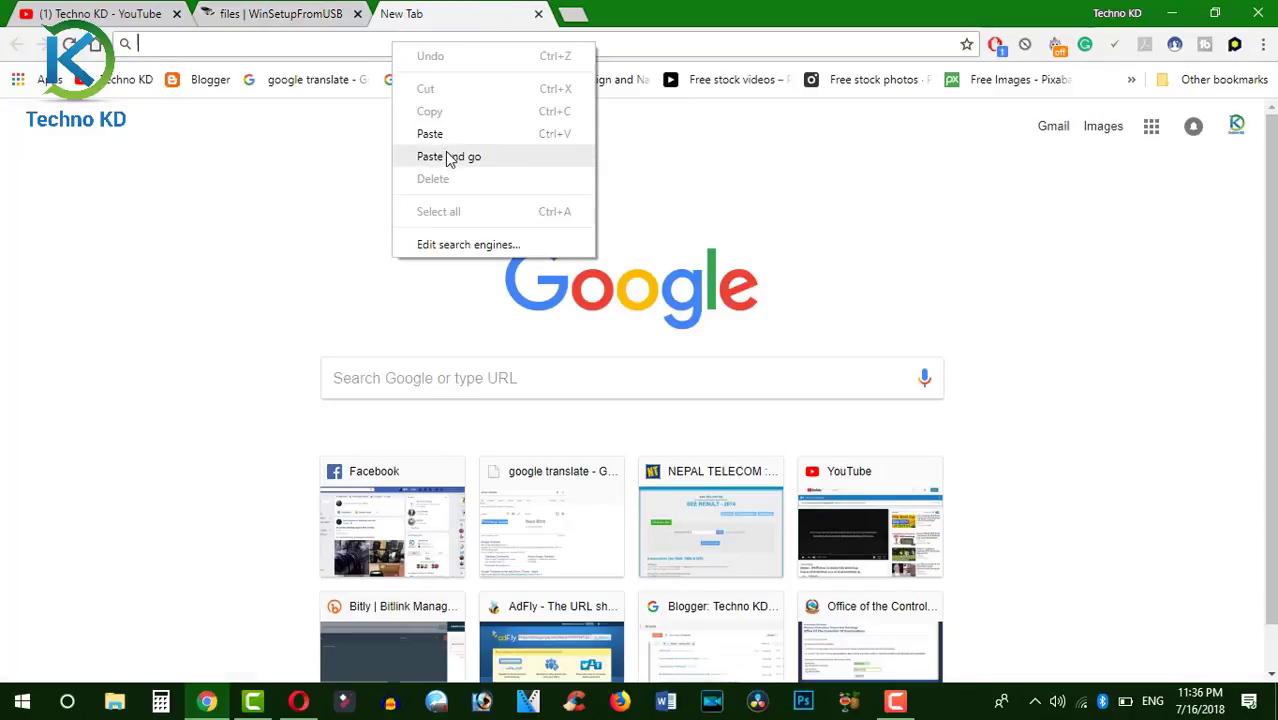
pyautogui.click(455, 155)
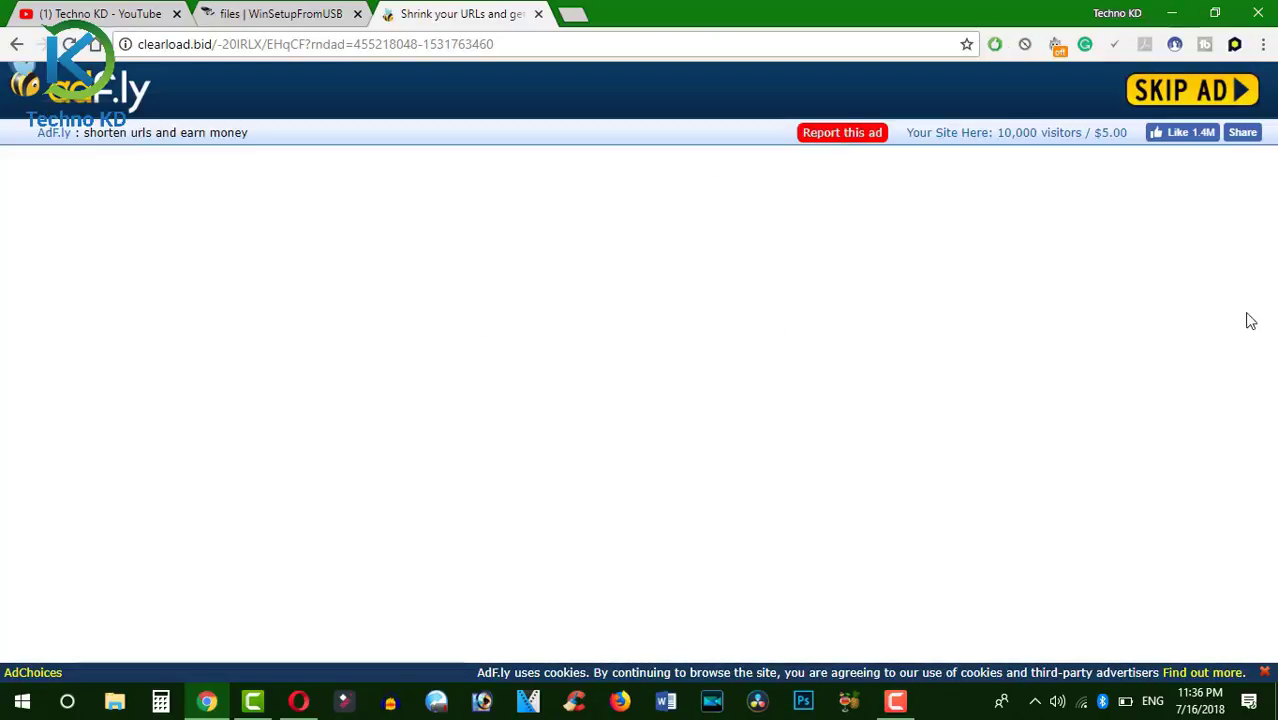
pyautogui.click(1180, 96)
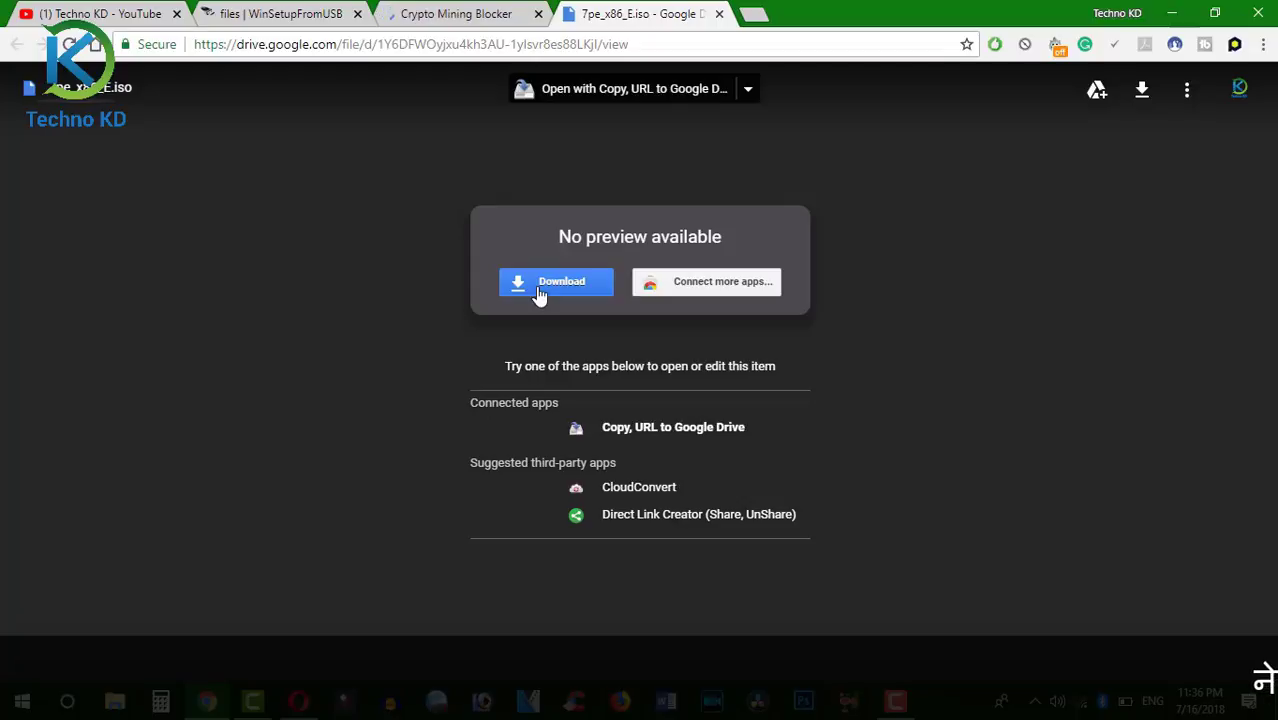
# Step: Request the download of 7pe_x86_E.iso from Google Drive, then minimize the browser to show the desktop
pyautogui.click(537, 291)
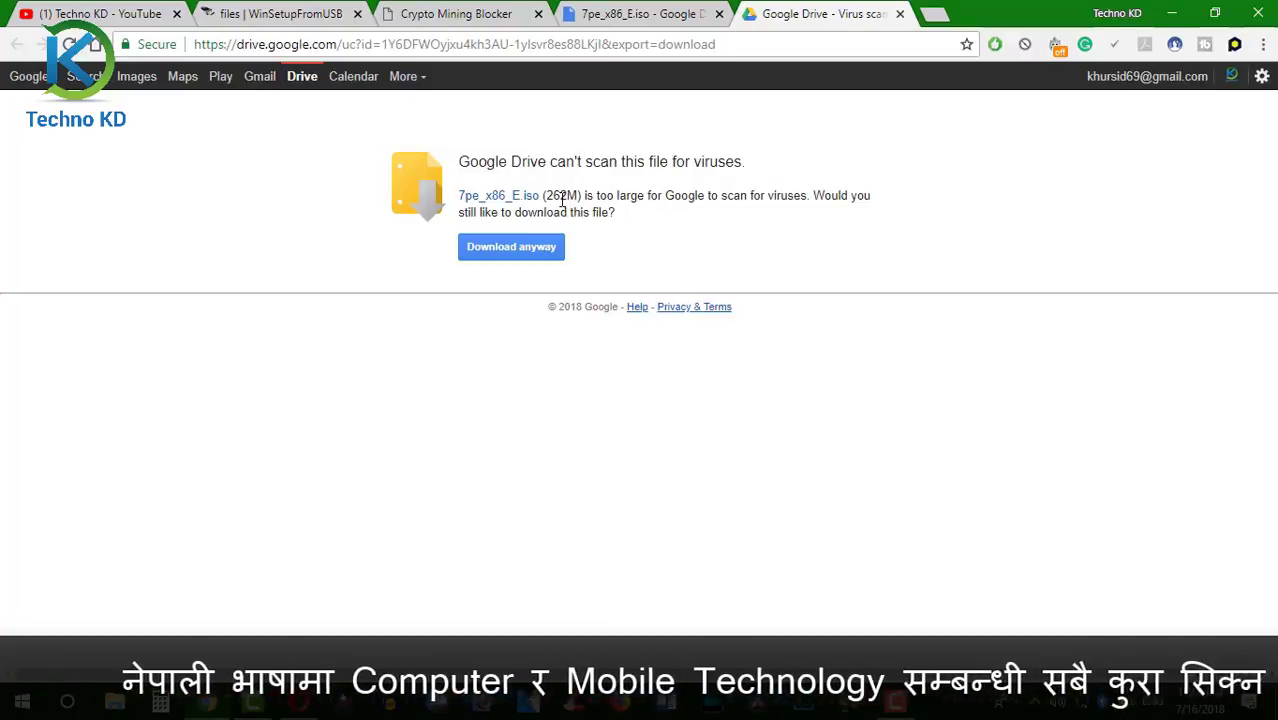
pyautogui.moveTo(549, 196); pyautogui.dragTo(577, 197)
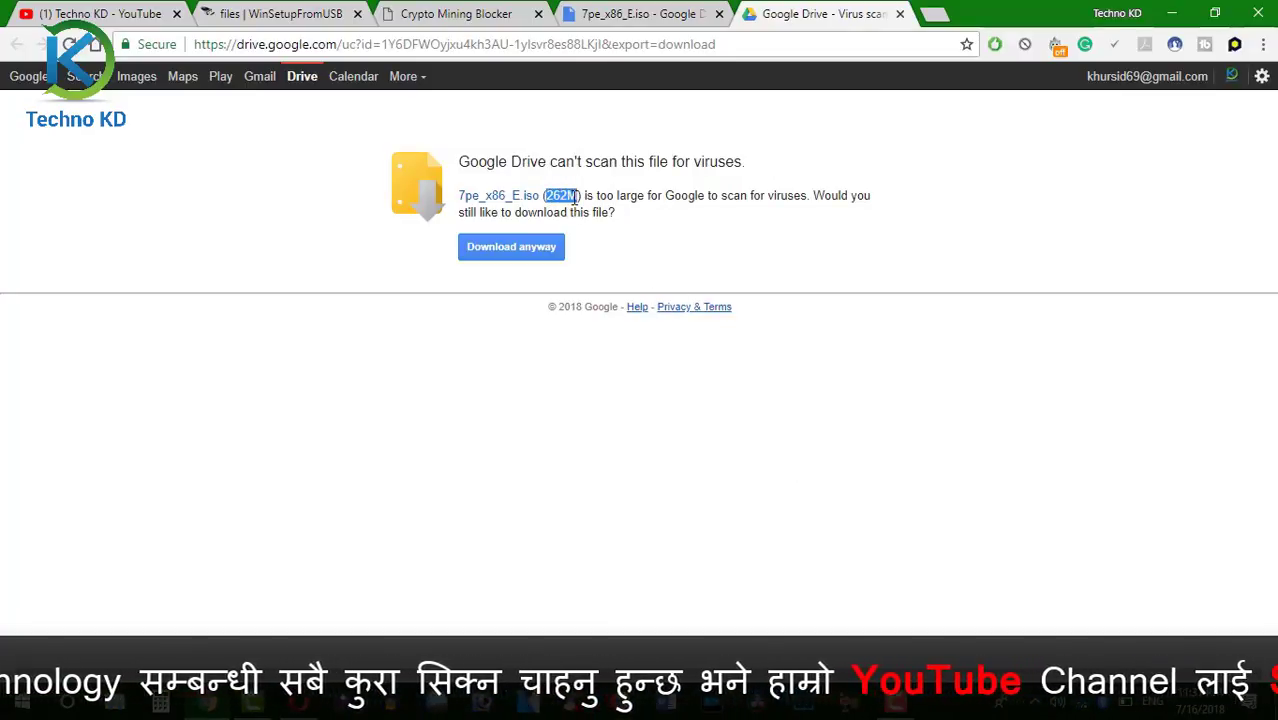
pyautogui.click(521, 270)
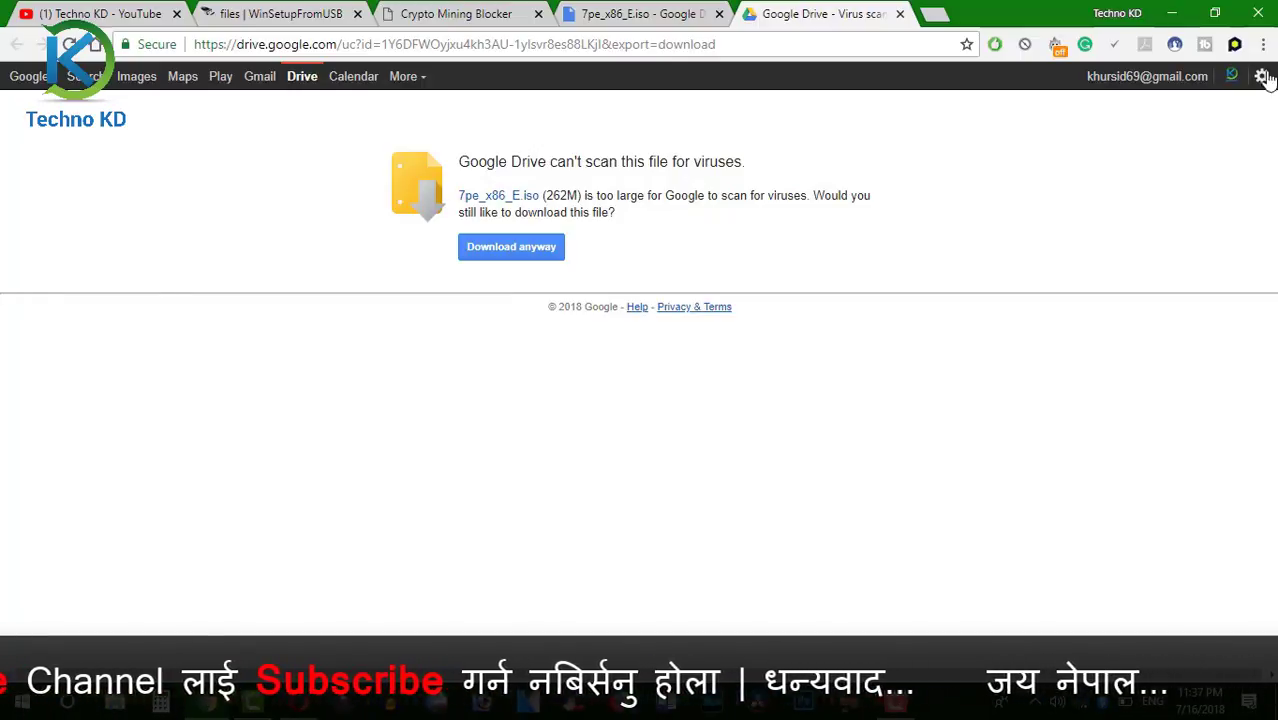
pyautogui.click(1171, 13)
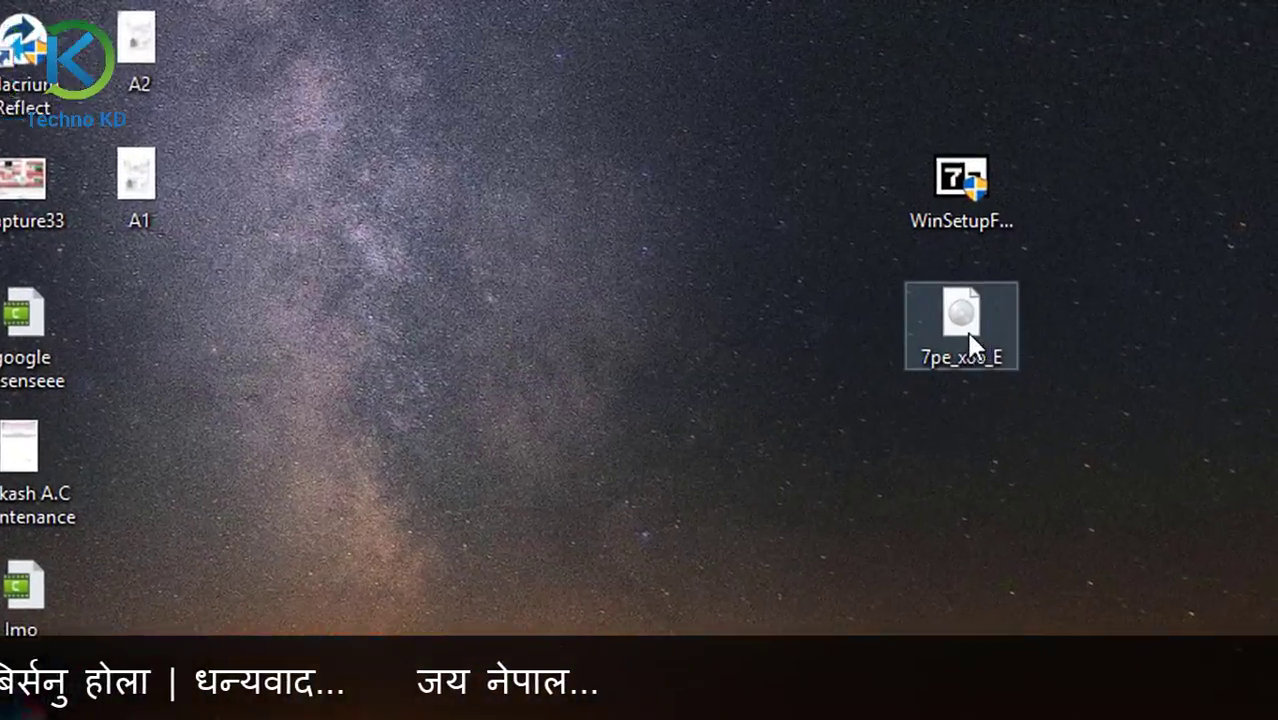
# Step: Move the 7pe_x86_E file further below the WinSetupFromUSB installer on the desktop
pyautogui.moveTo(970, 348); pyautogui.dragTo(991, 420)
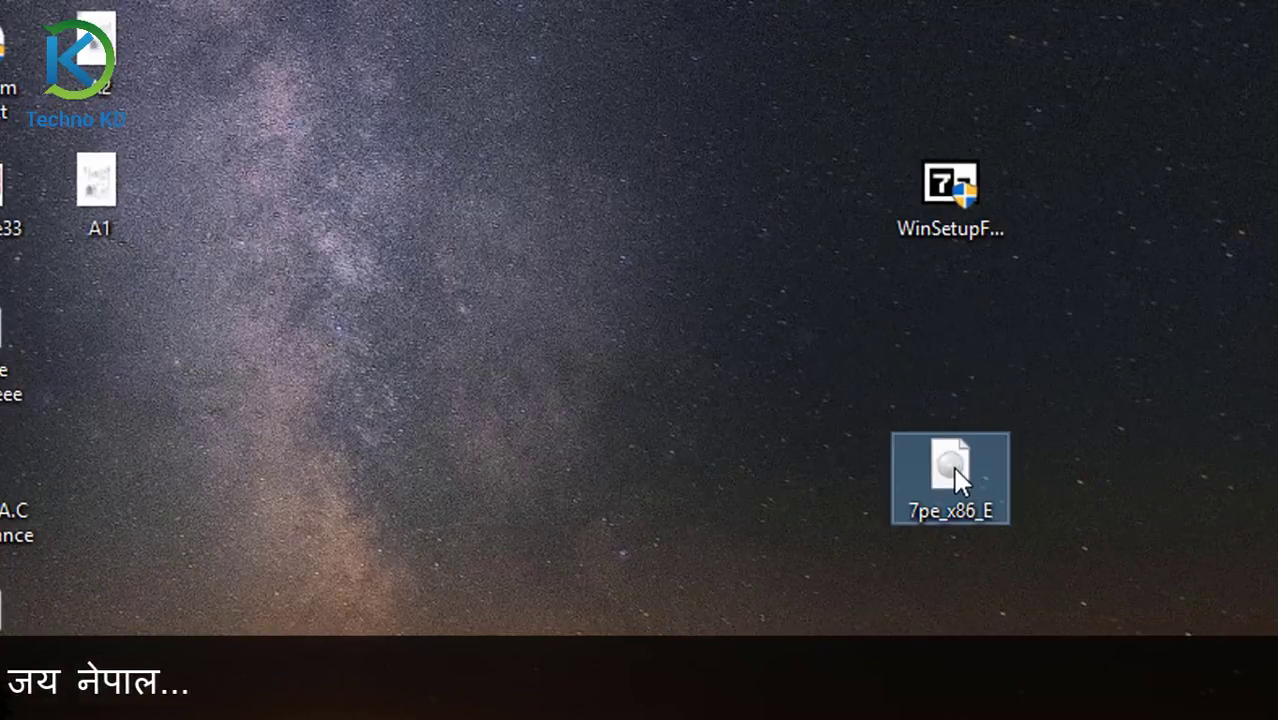
pyautogui.moveTo(844, 409); pyautogui.dragTo(992, 575)
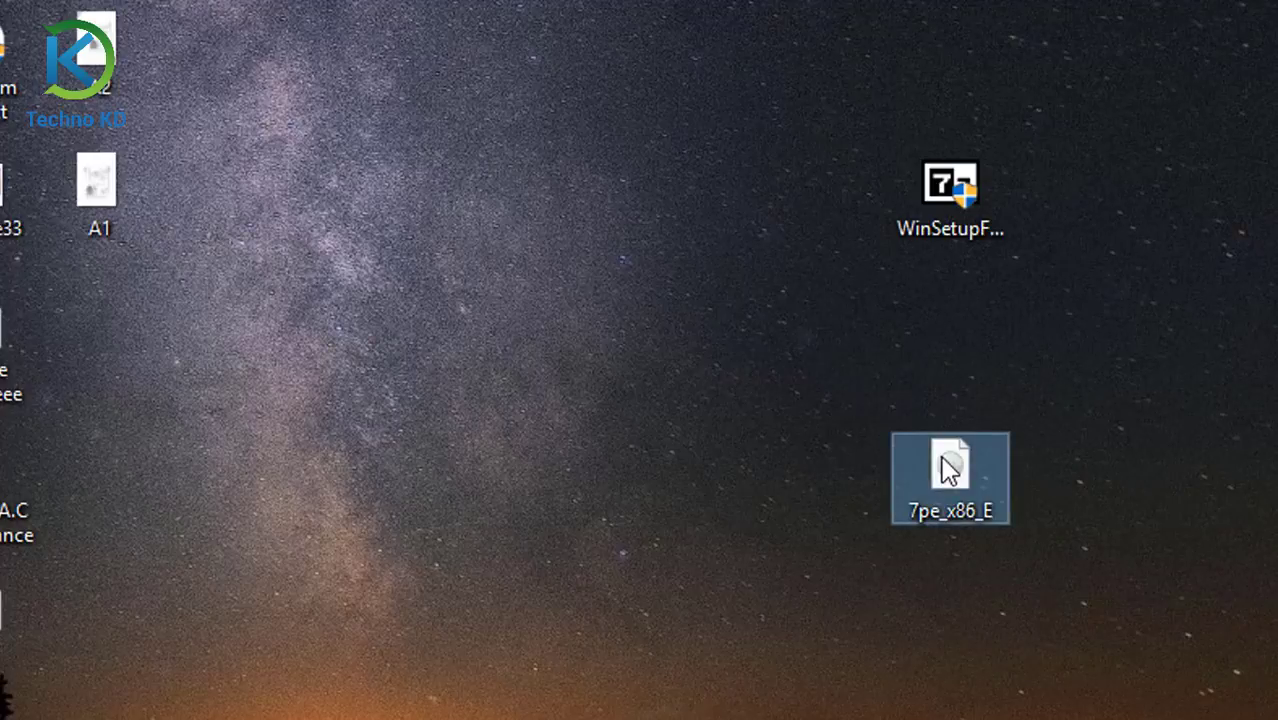
pyautogui.click(968, 232)
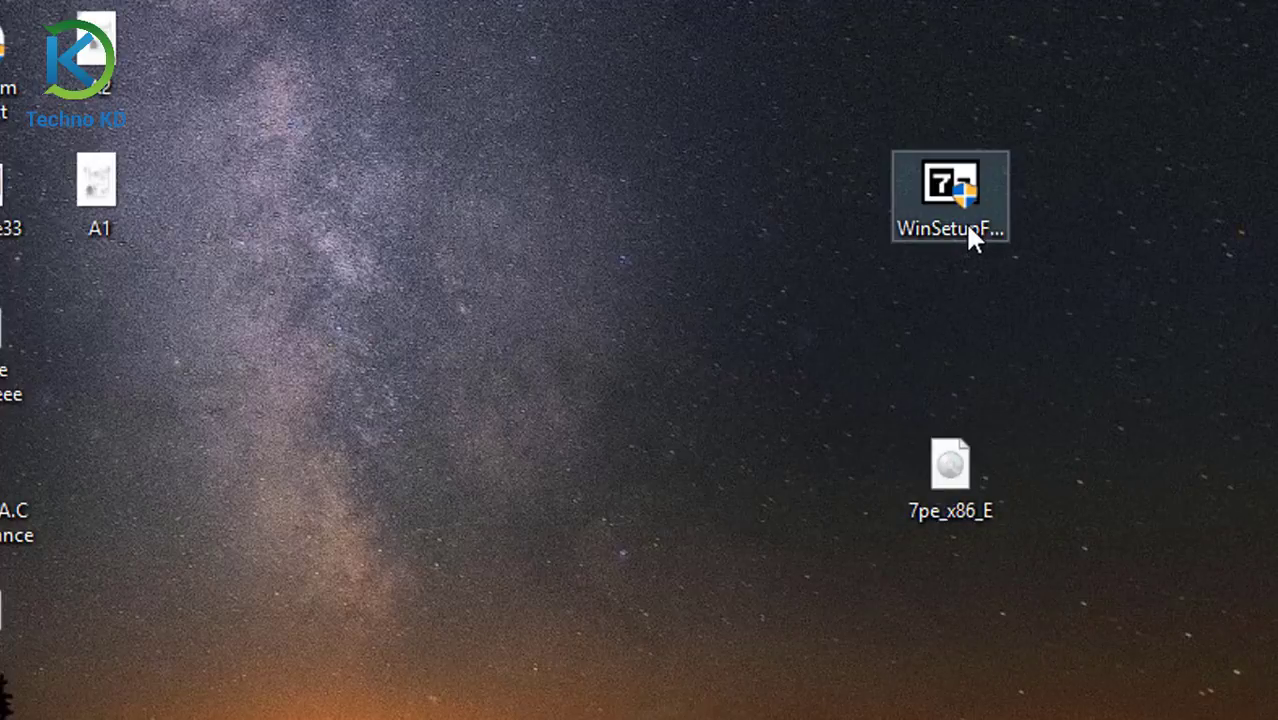
pyautogui.click(968, 228)
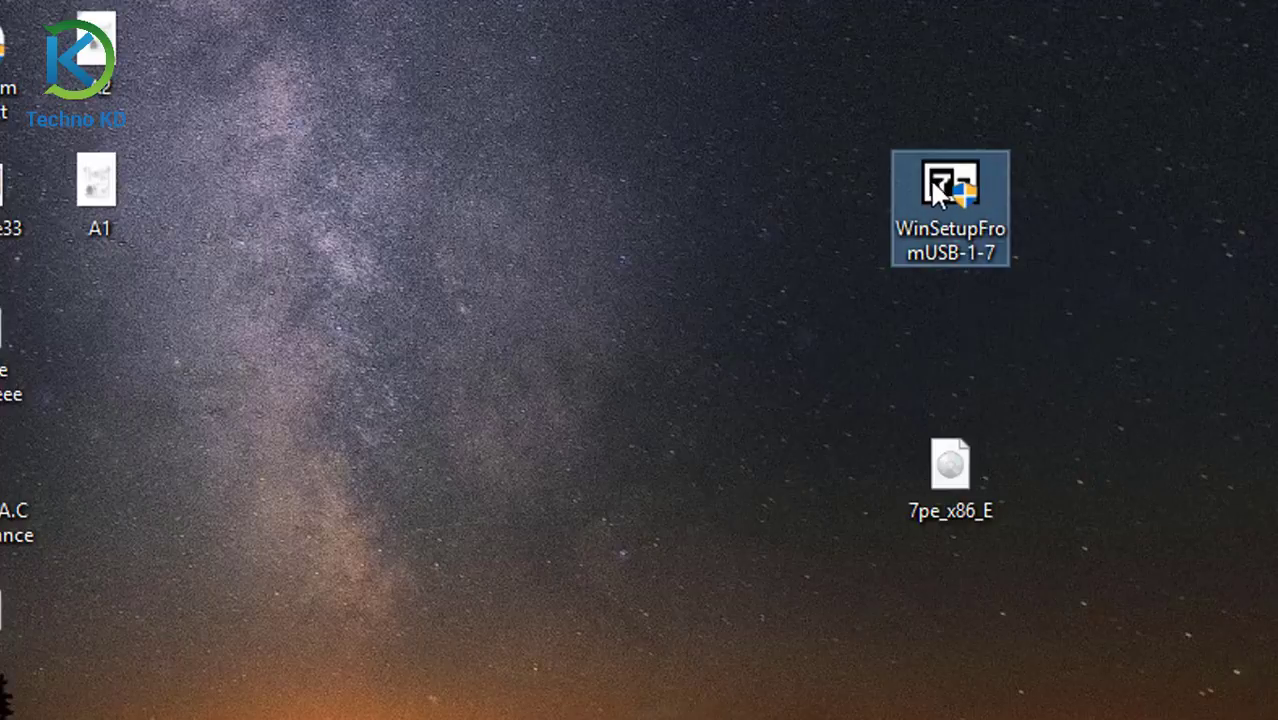
pyautogui.moveTo(930, 178); pyautogui.dragTo(951, 250)
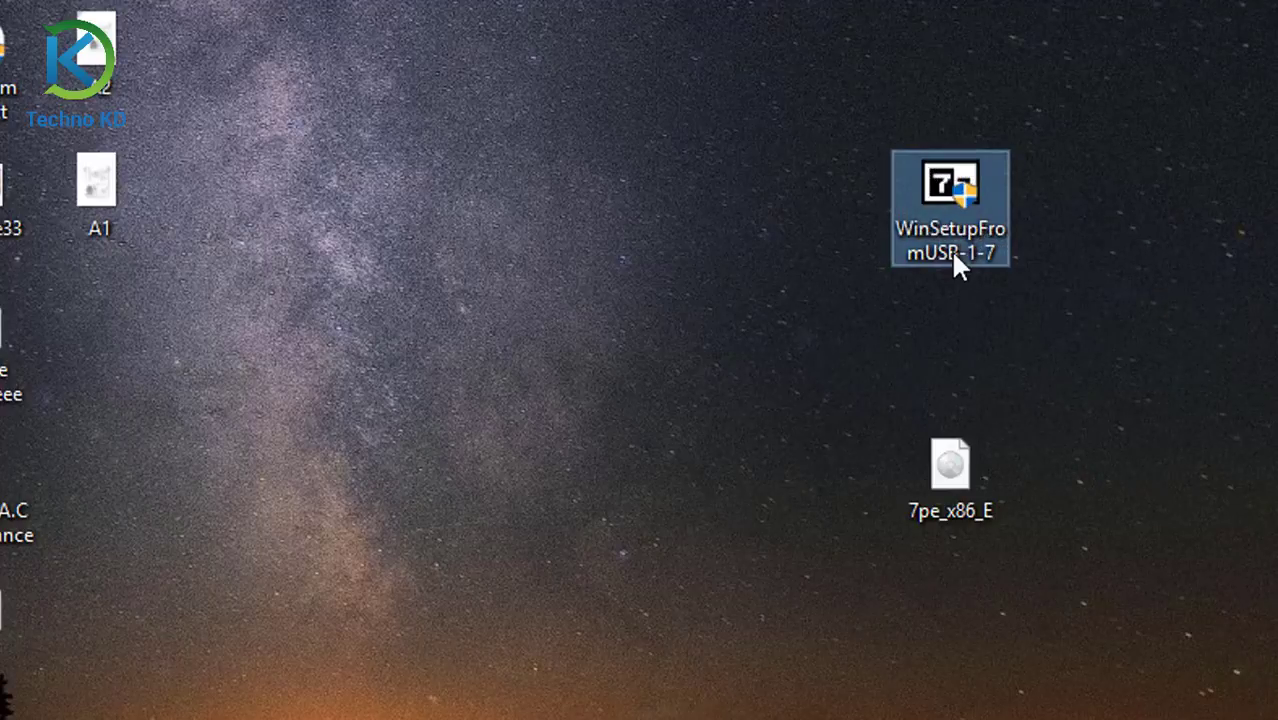
pyautogui.click(712, 309)
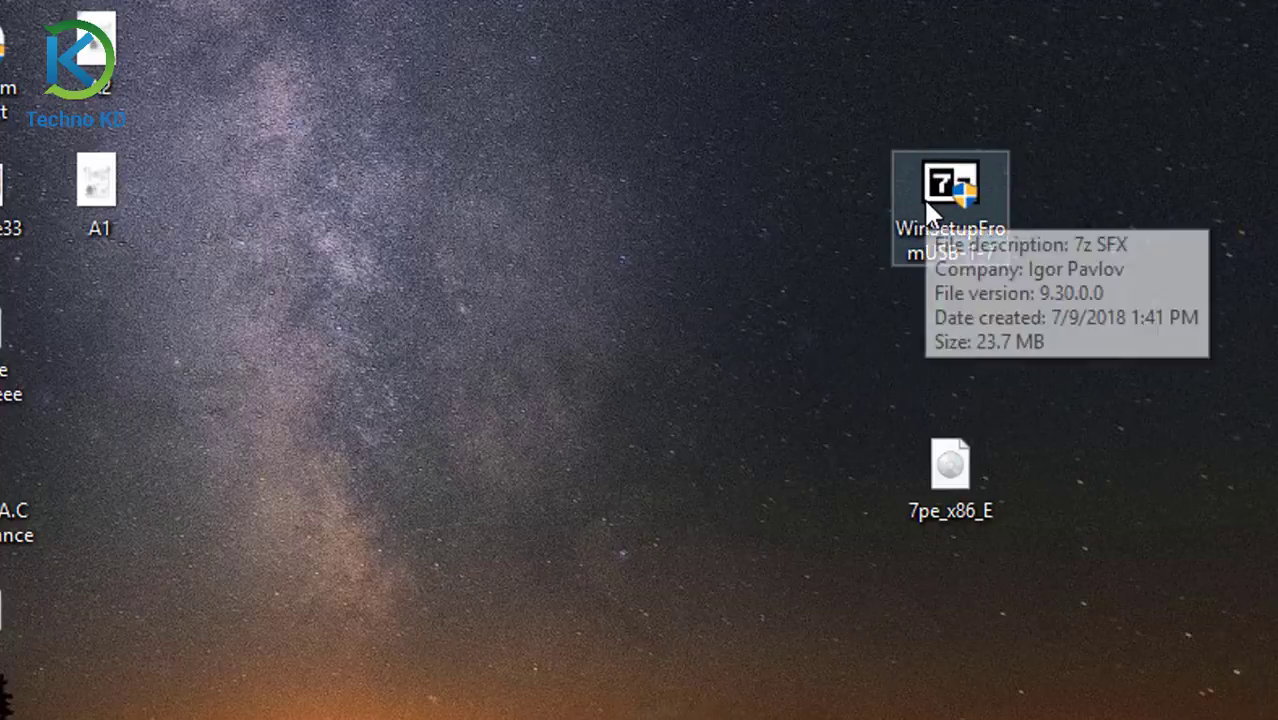
# Step: Run the WinSetupFromUSB-1-7 self-extractor and extract its folder to the desktop
pyautogui.click(925, 196)
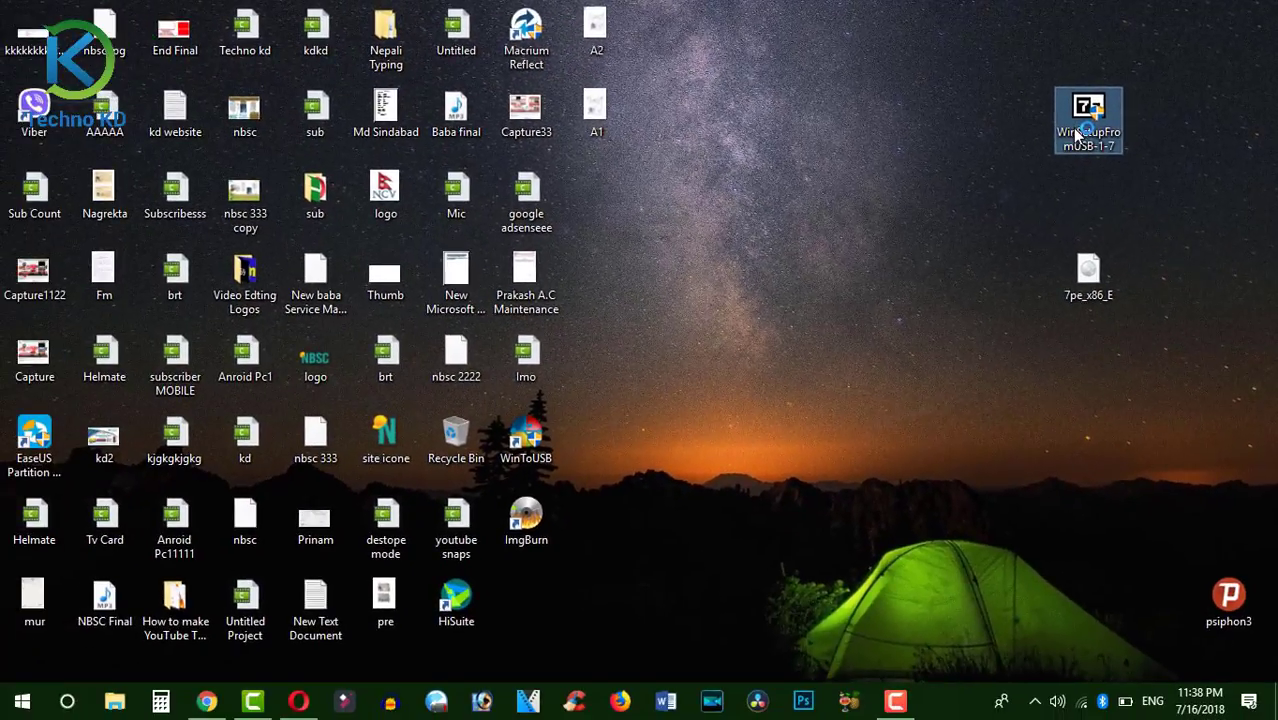
pyautogui.doubleClick(1078, 133)
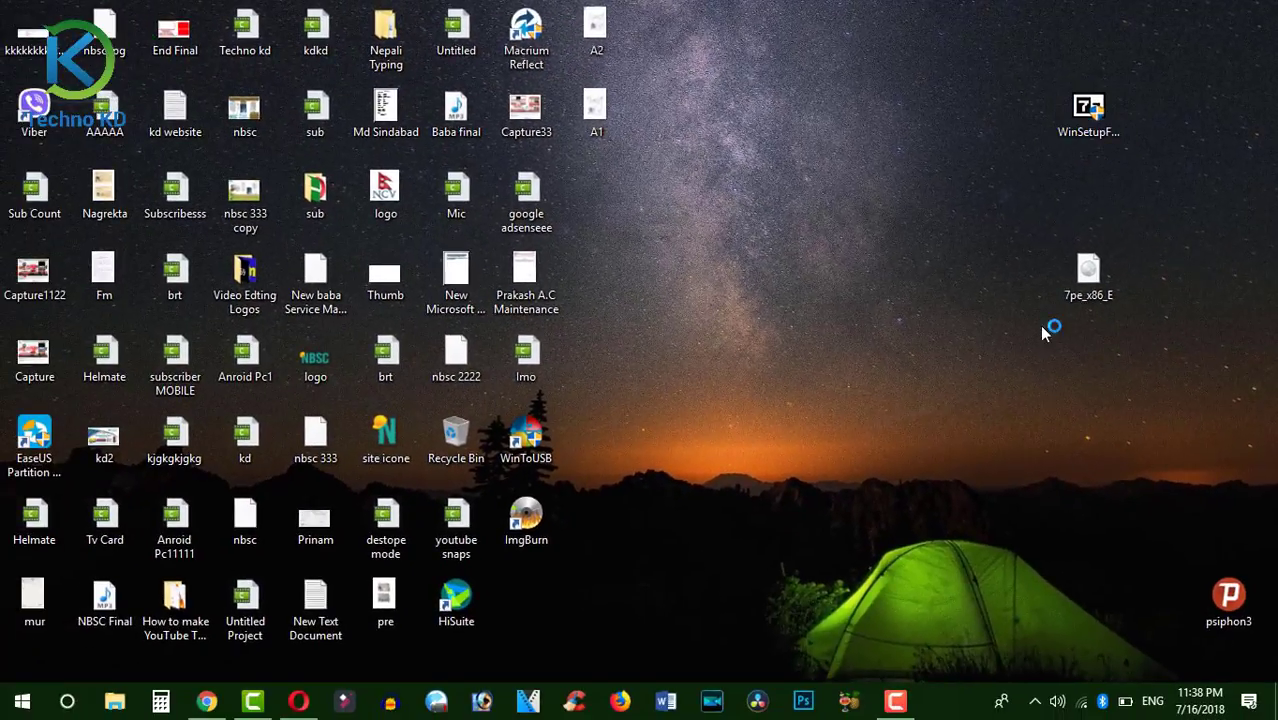
pyautogui.click(912, 279)
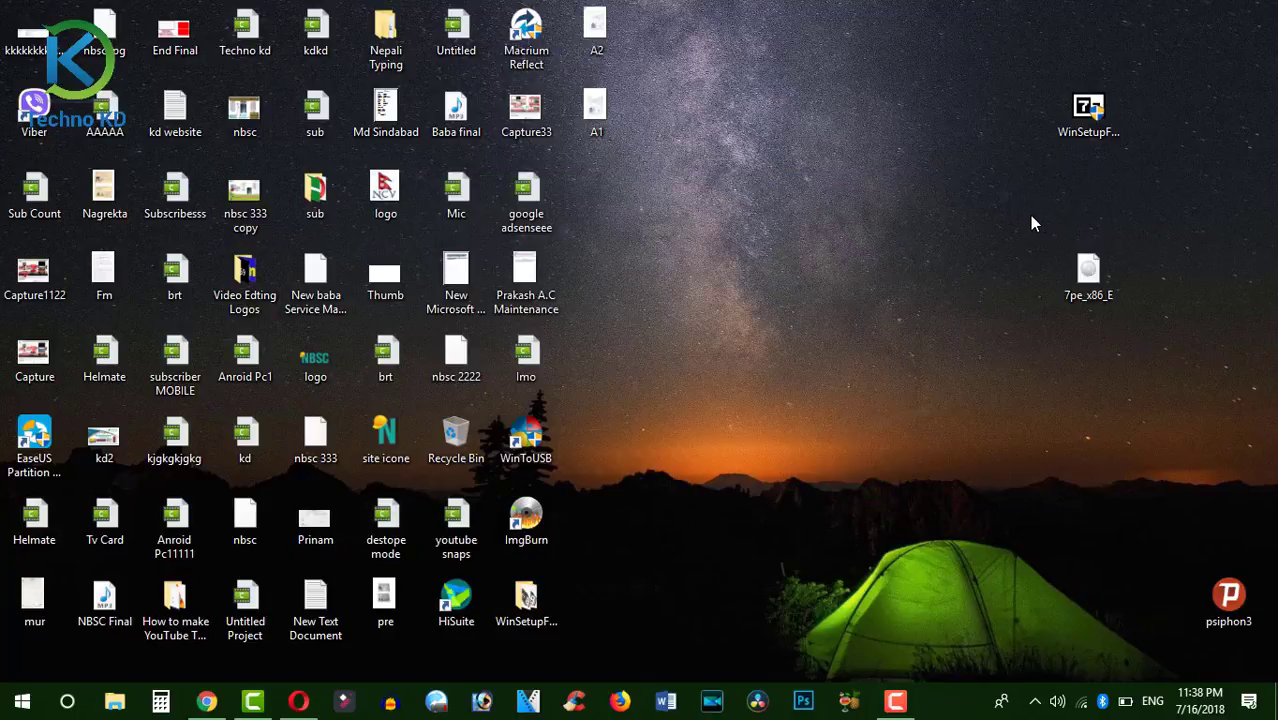
# Step: Place the extracted WinSetupFromUSB-1-7 folder beside the installer on the desktop and open it
pyautogui.moveTo(526, 598); pyautogui.dragTo(962, 113)
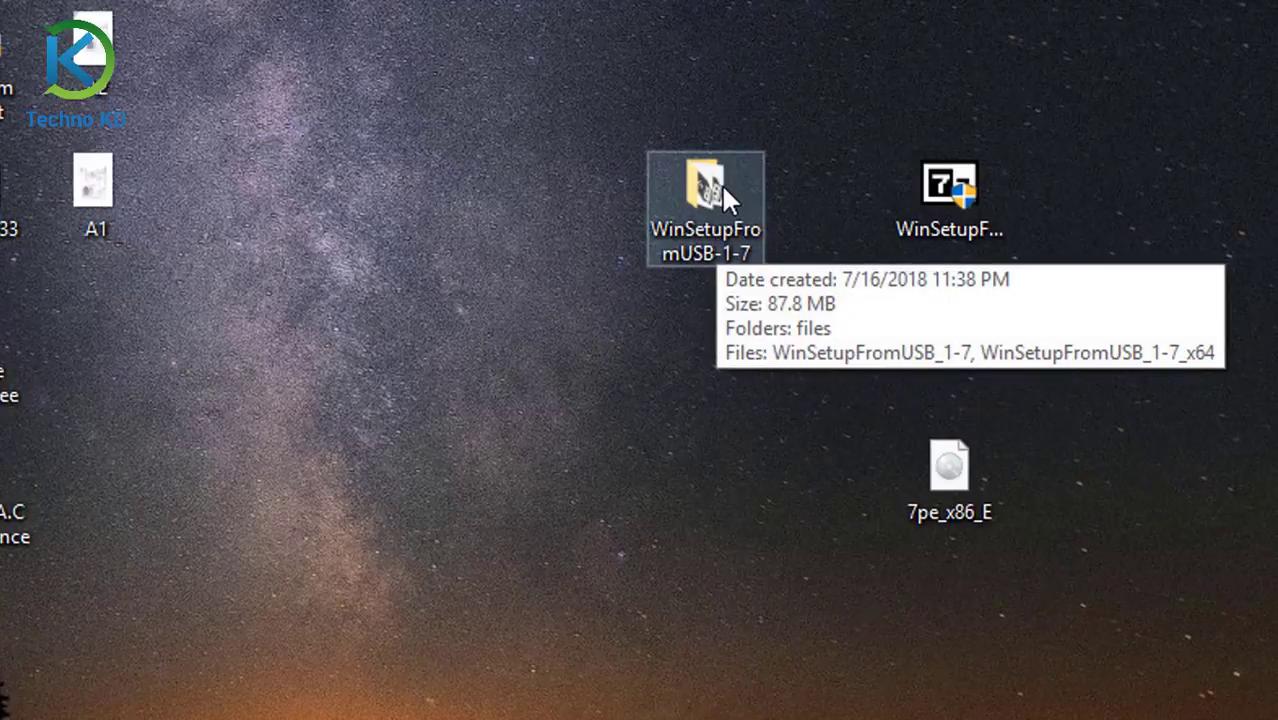
pyautogui.doubleClick(721, 183)
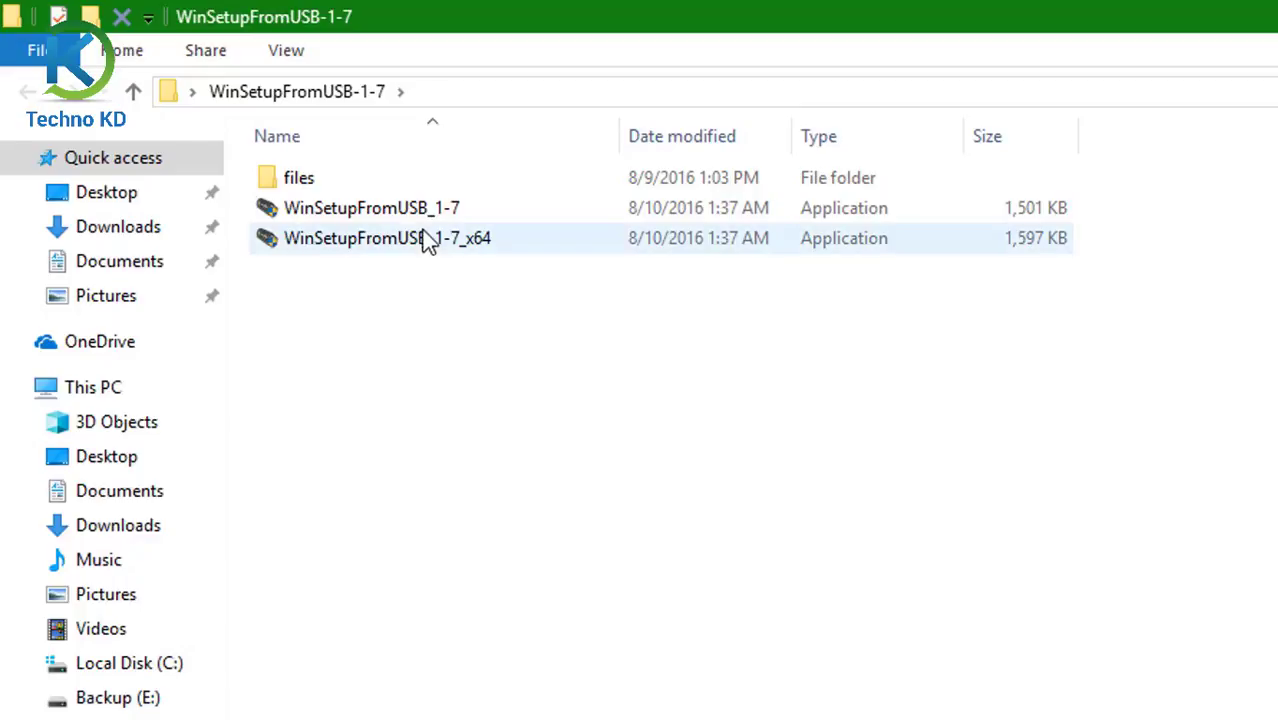
pyautogui.moveTo(420, 218)
pyautogui.moveTo(400, 247)
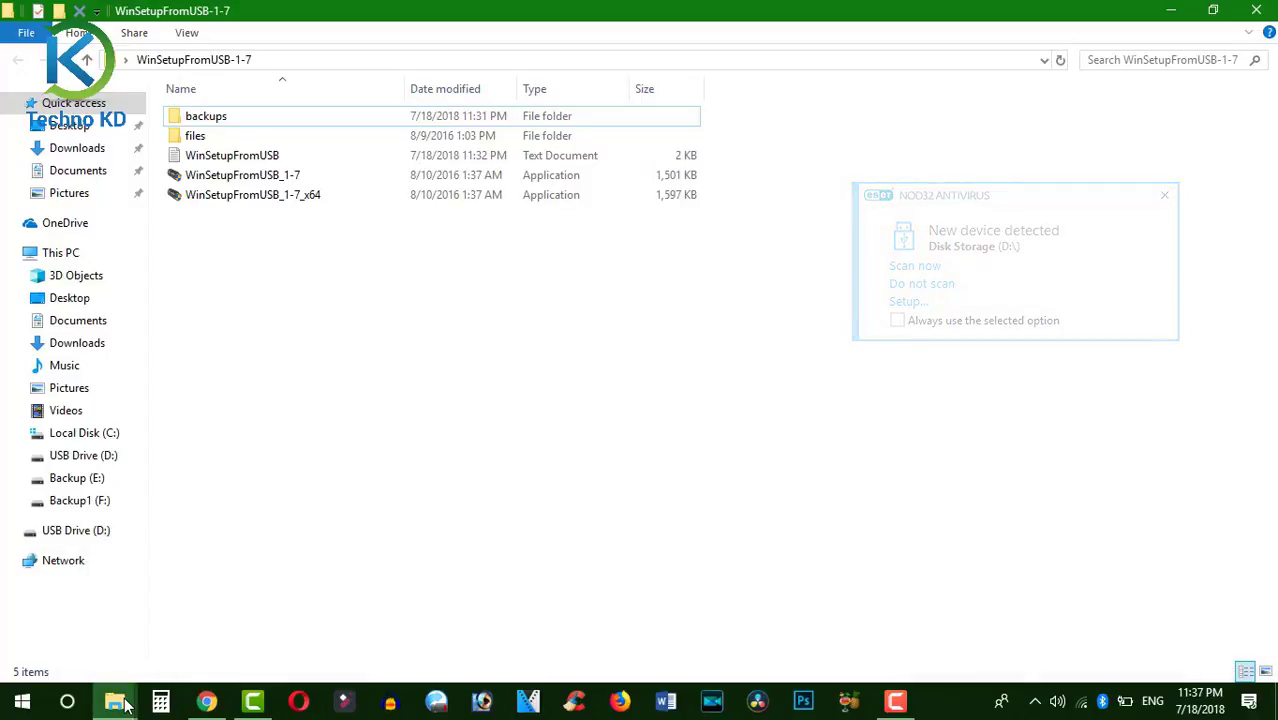
# Step: Check the connected USB drive in a refreshed This PC view, then minimize that window
pyautogui.moveTo(124, 706)
pyautogui.click(133, 656)
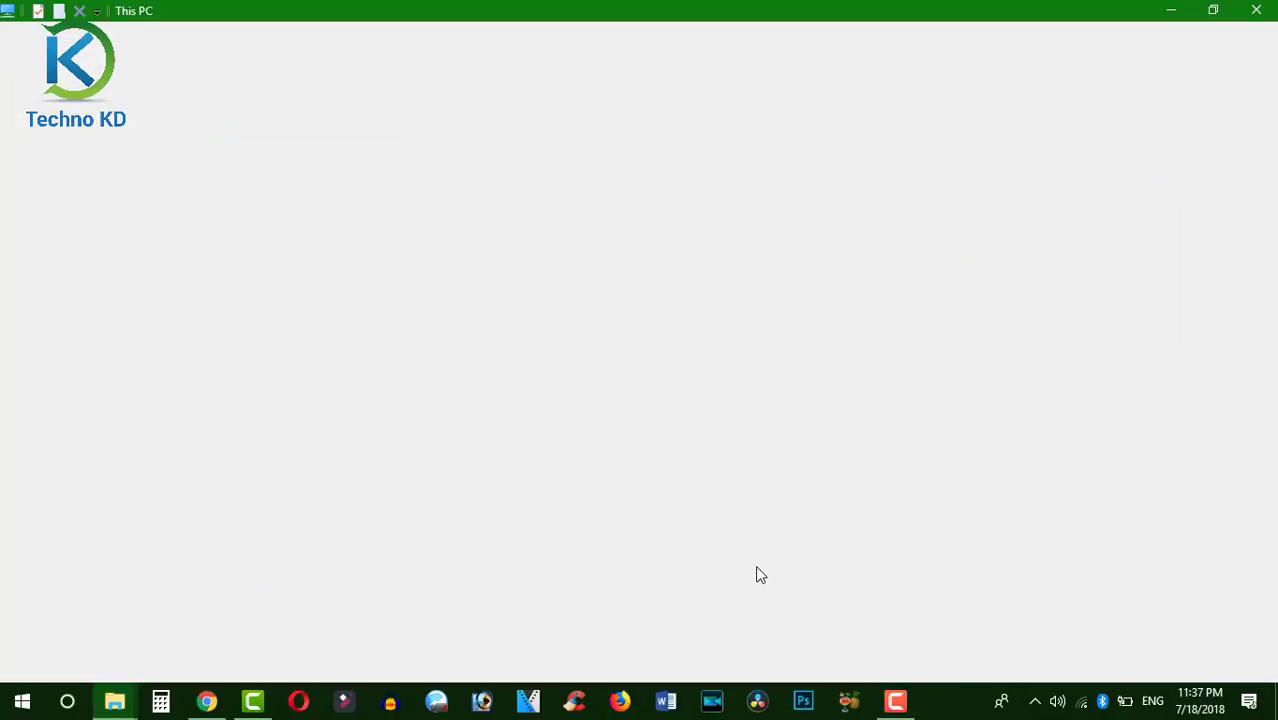
pyautogui.rightClick(726, 428)
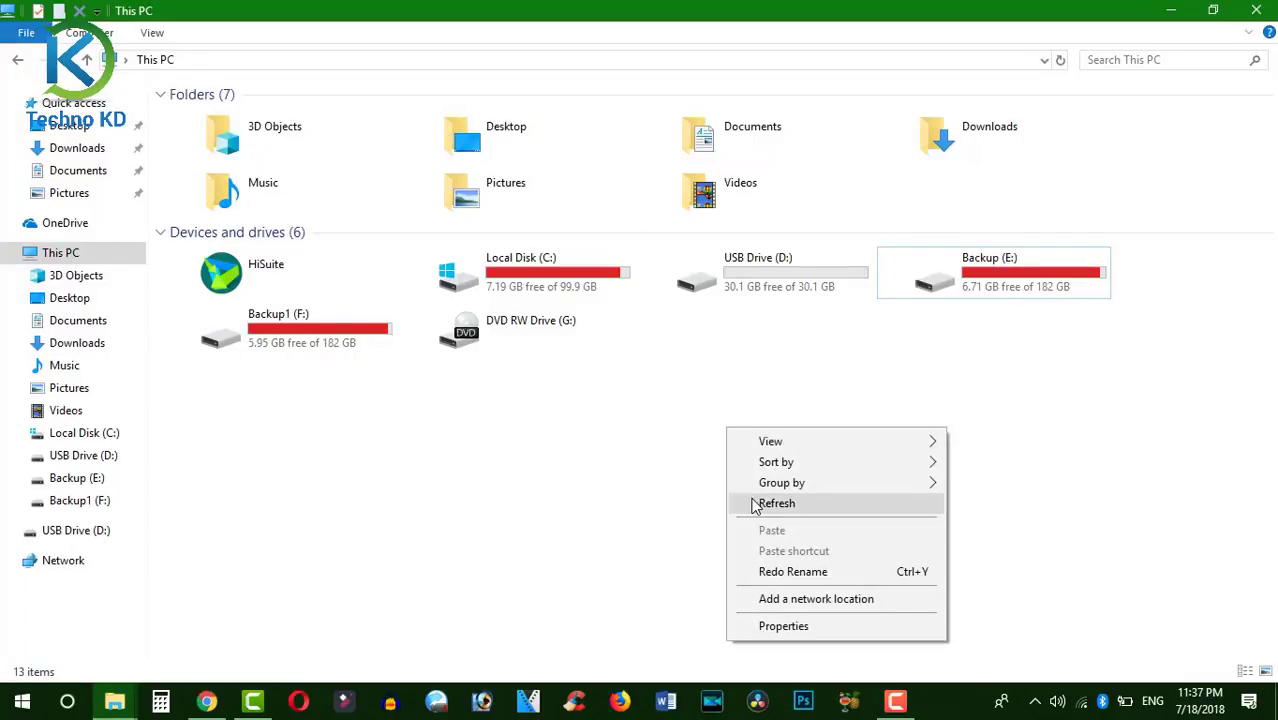
pyautogui.click(755, 503)
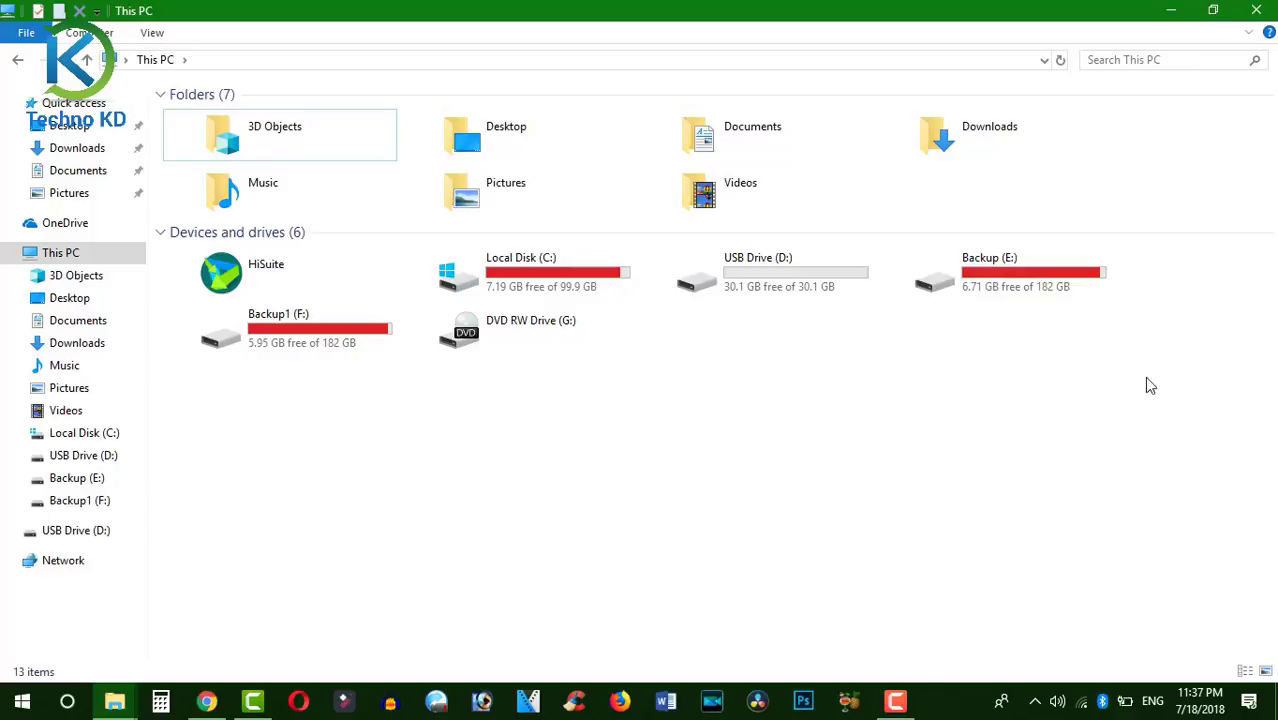
pyautogui.click(1171, 14)
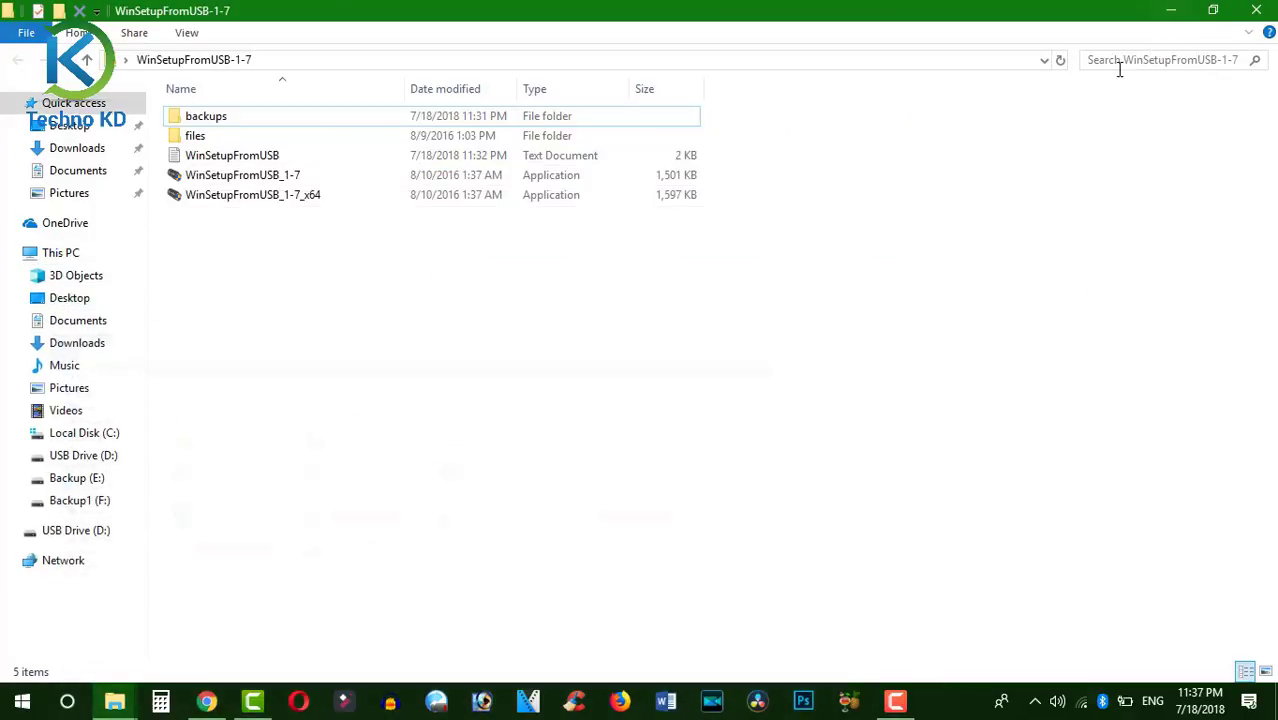
# Step: Launch WinSetupFromUSB_1-7_x64 from the extracted folder and move its window aside
pyautogui.click(268, 203)
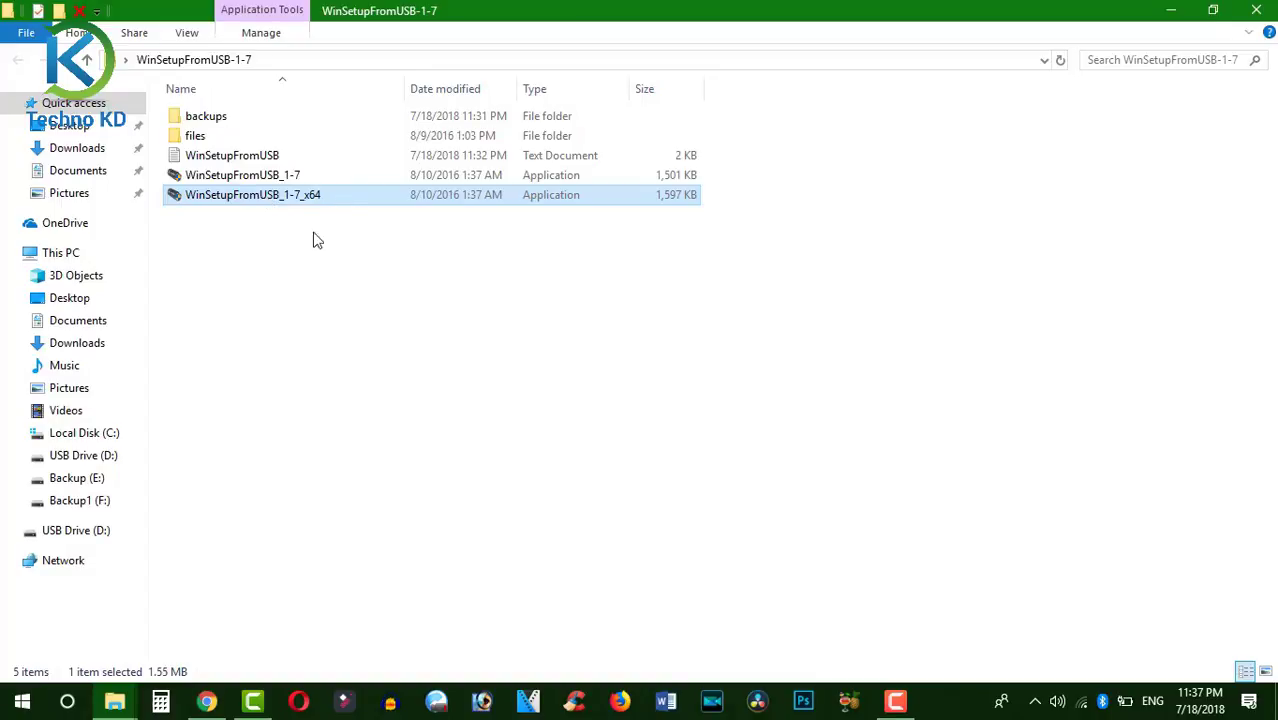
pyautogui.doubleClick(255, 196)
pyautogui.moveTo(548, 157); pyautogui.dragTo(846, 73)
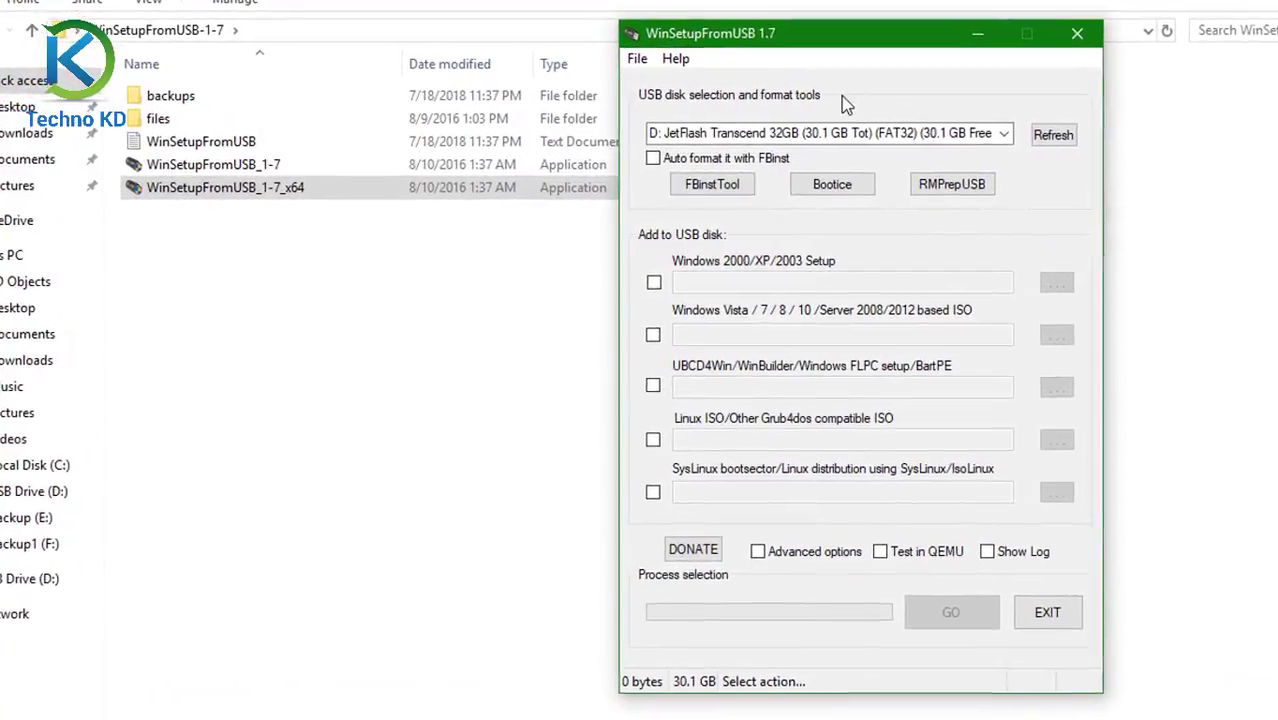
# Step: Refresh the USB disk list, keeping the JetFlash Transcend 32GB drive selected and FBinst auto-format off
pyautogui.click(657, 137)
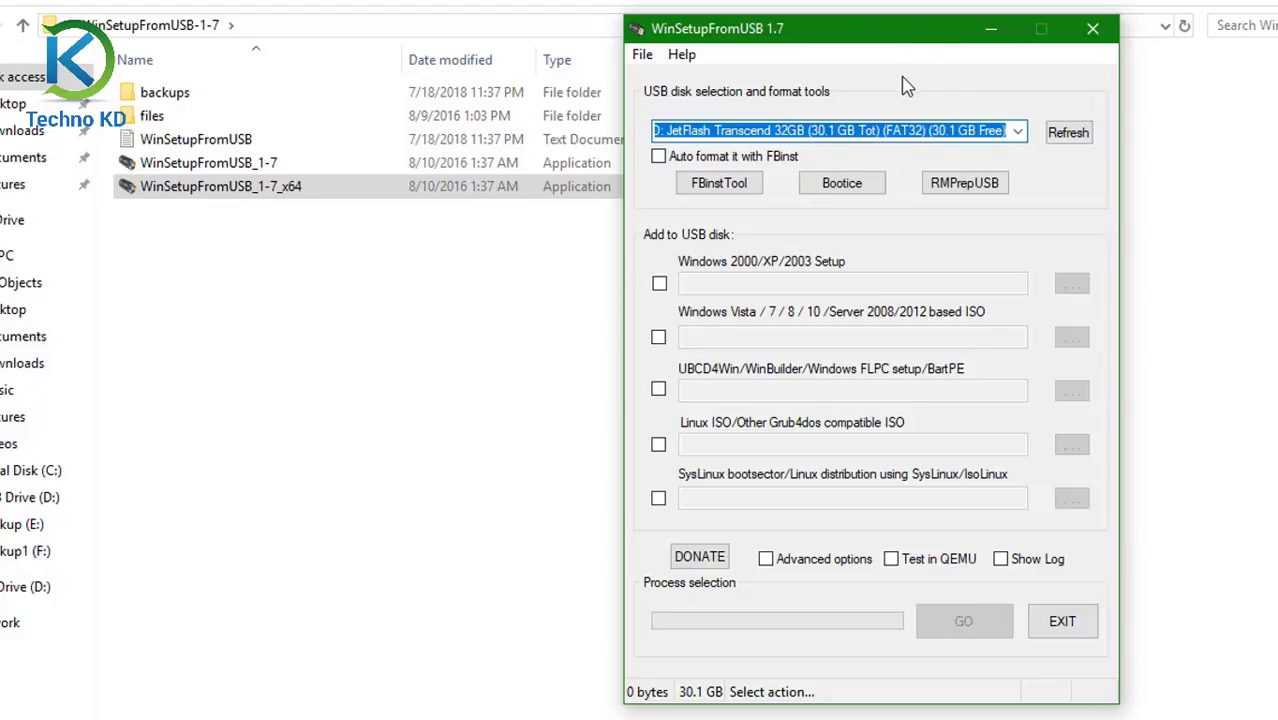
pyautogui.click(660, 158)
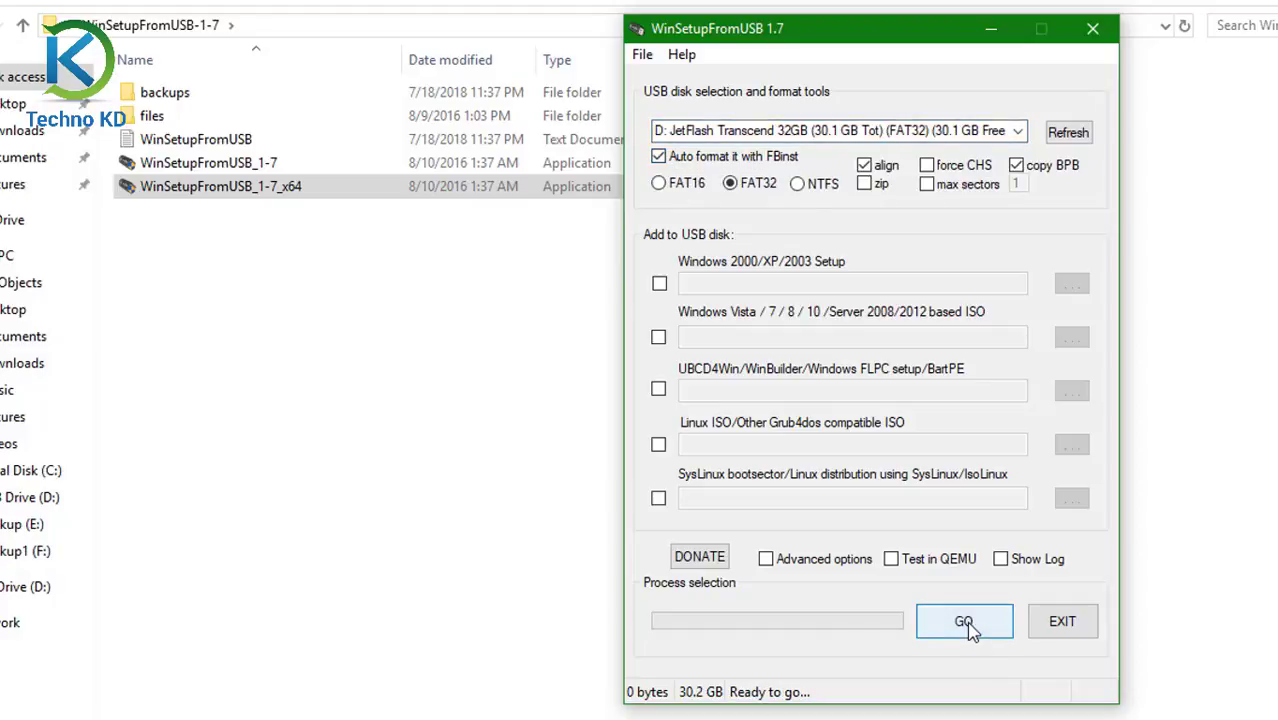
pyautogui.click(660, 158)
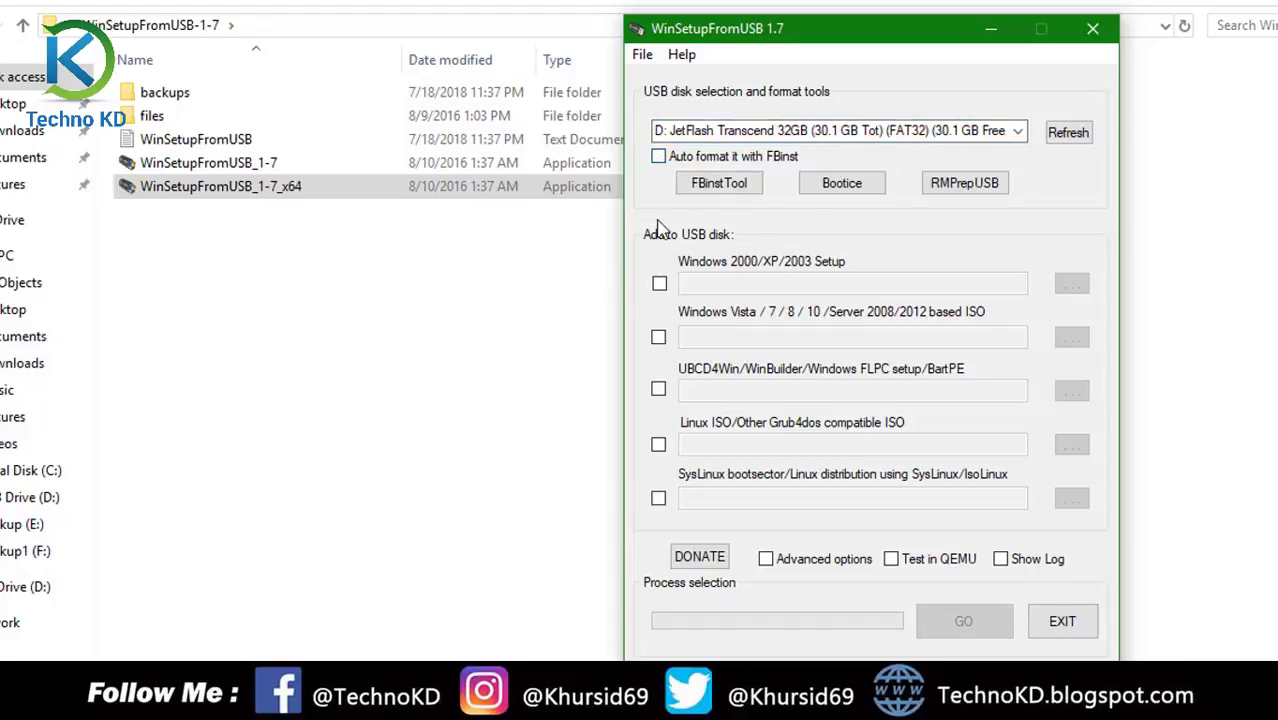
pyautogui.click(1060, 137)
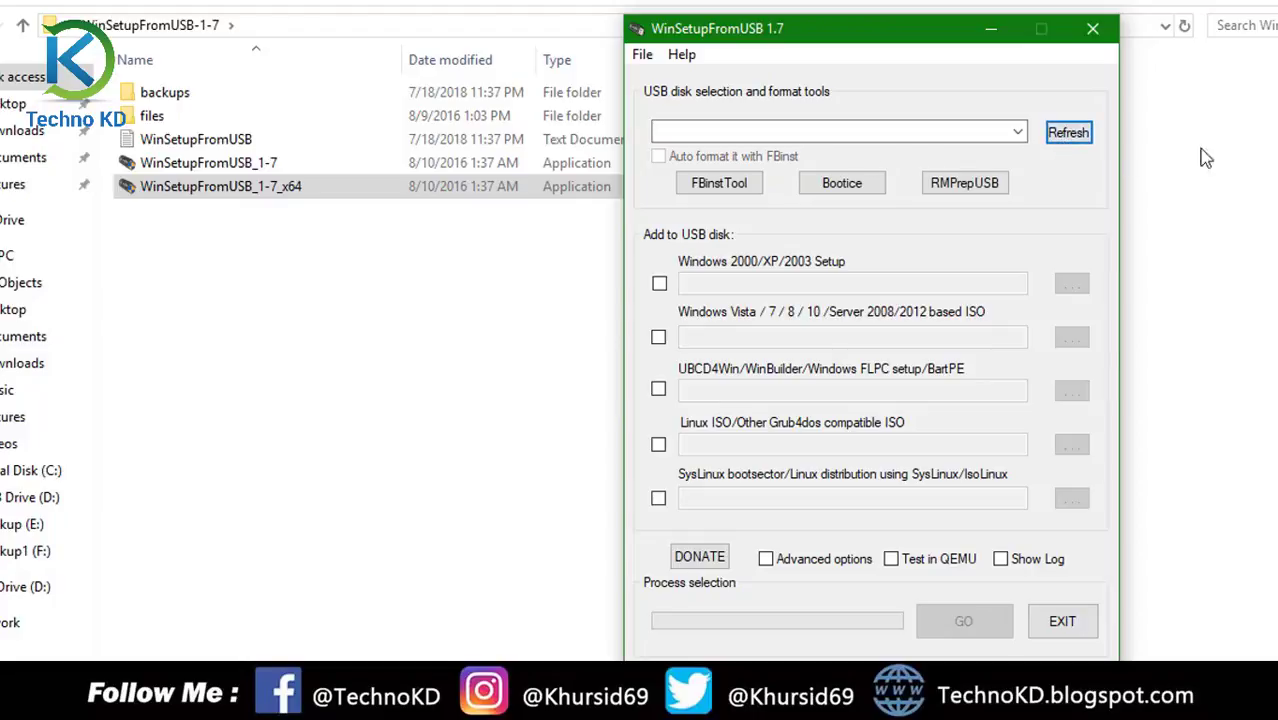
pyautogui.click(1090, 136)
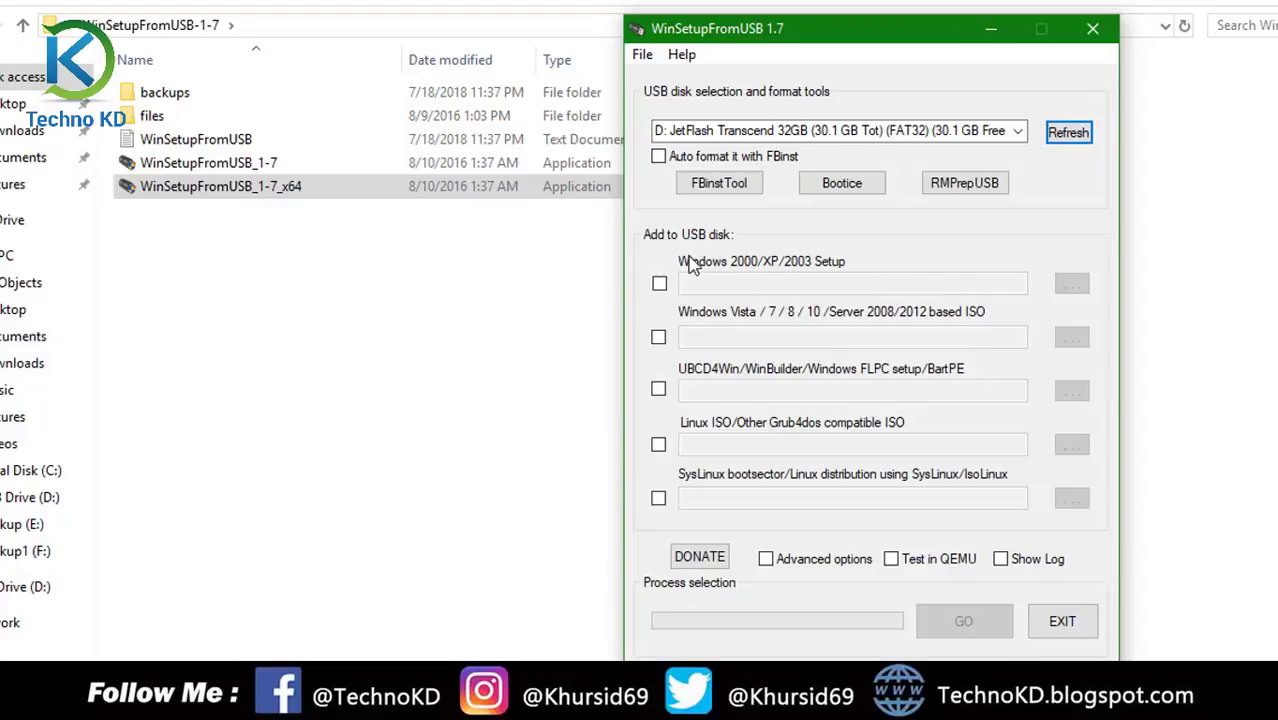
# Step: Add 7pe_x86_E.iso from the desktop as the Windows Vista / 7 / 8 / 10 source and start writing the USB disk
pyautogui.click(659, 339)
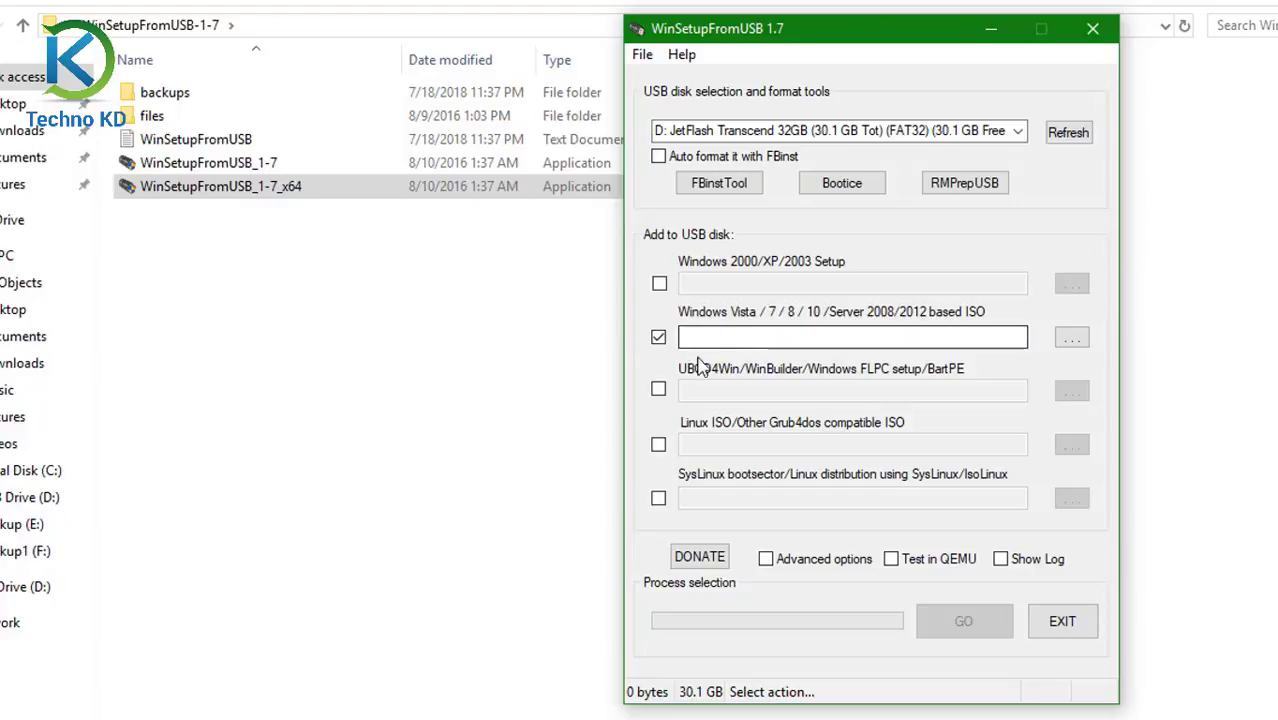
pyautogui.click(1072, 340)
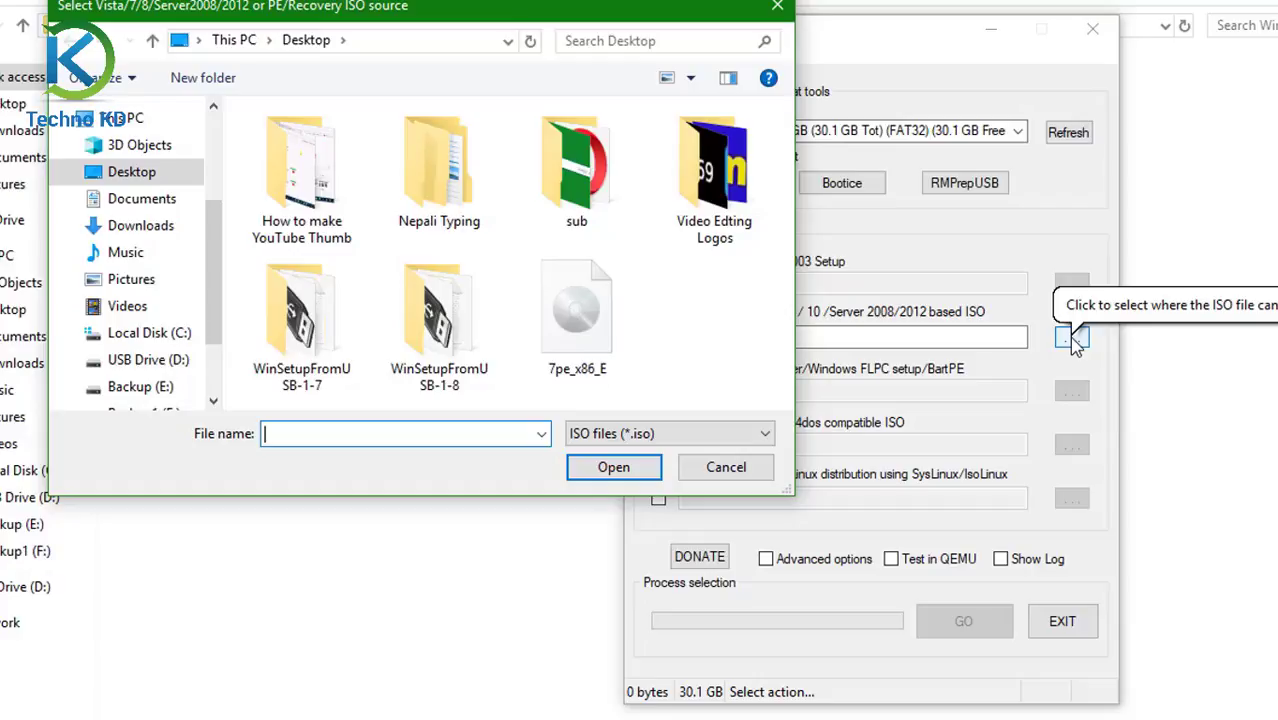
pyautogui.click(585, 358)
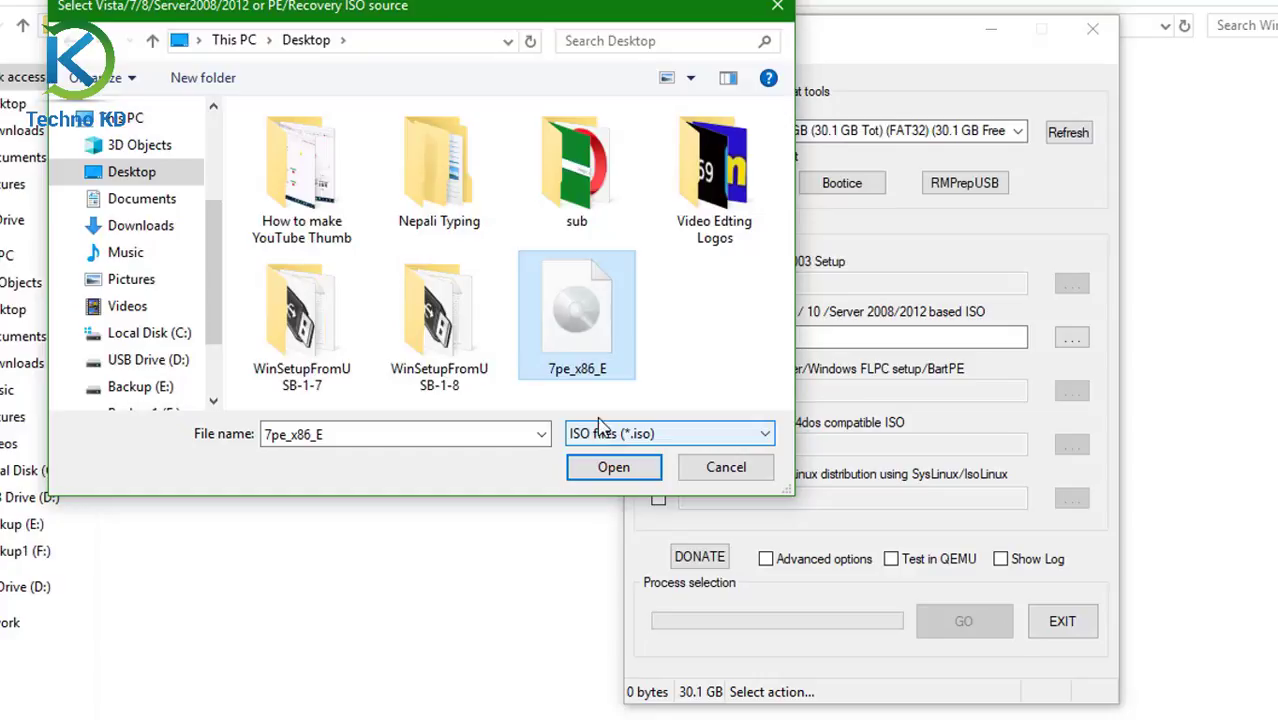
pyautogui.click(605, 470)
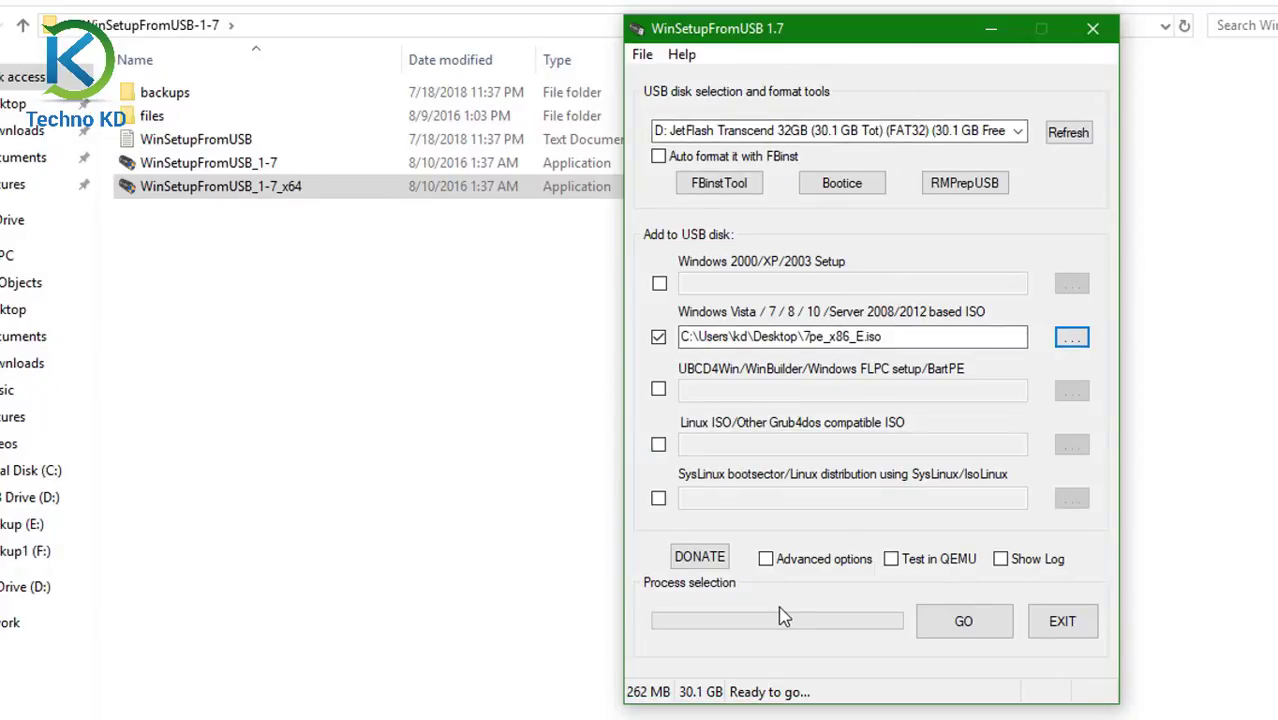
pyautogui.click(975, 628)
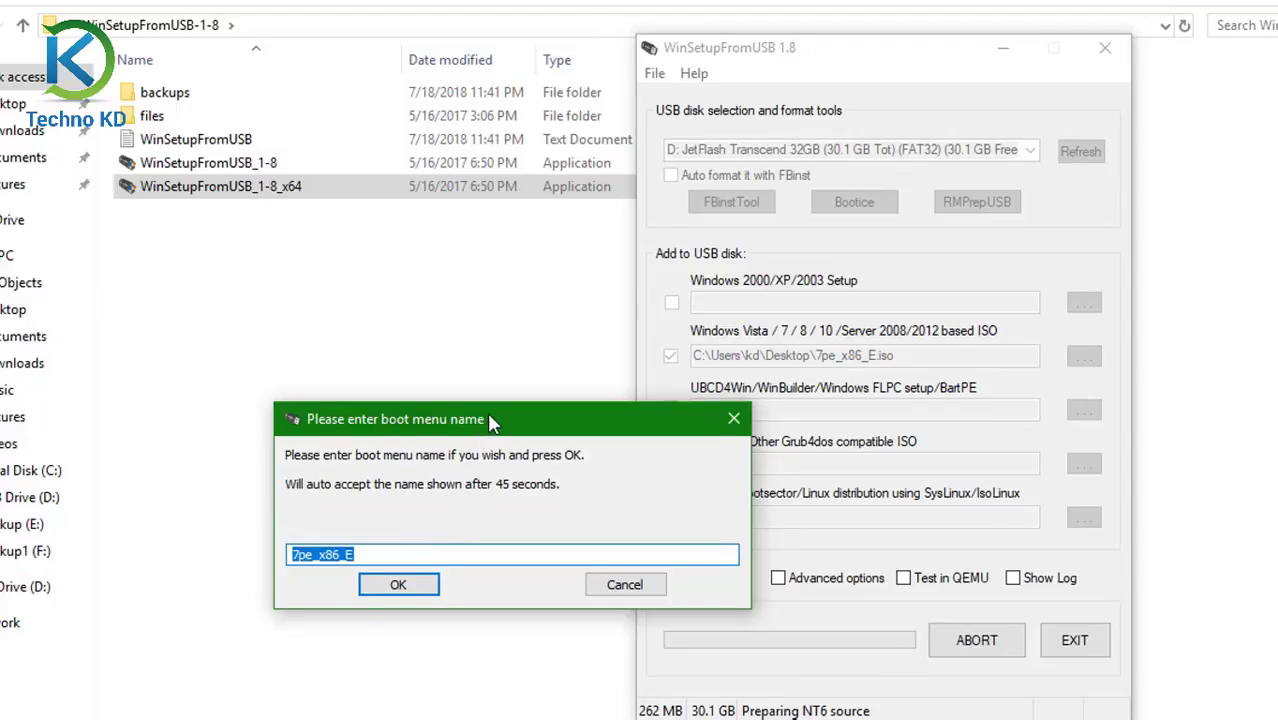
# Step: Name the boot menu entry Windows 7 Live OS and let the ISO be written to the USB disk
pyautogui.moveTo(483, 422)
pyautogui.mouseDown()
pyautogui.moveTo(513, 425)
pyautogui.moveTo(485, 433)
pyautogui.mouseUp()
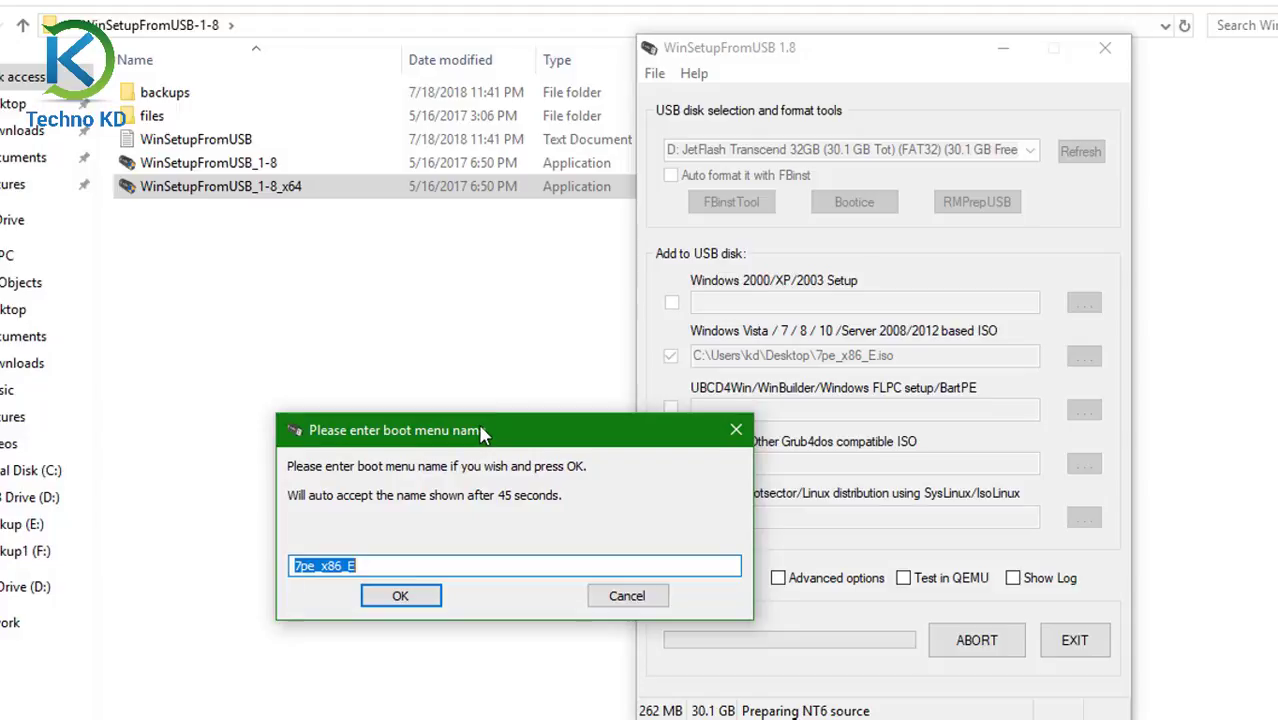
pyautogui.write('Windows 7 Live OS')
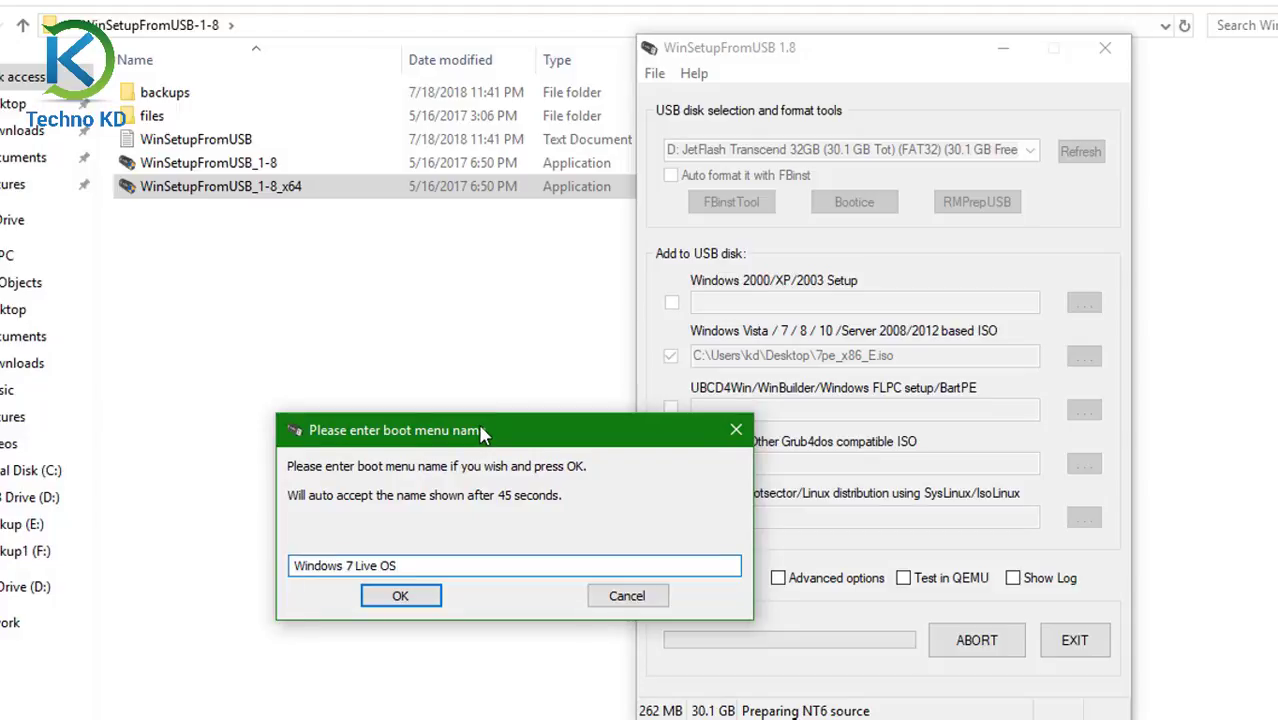
pyautogui.click(405, 597)
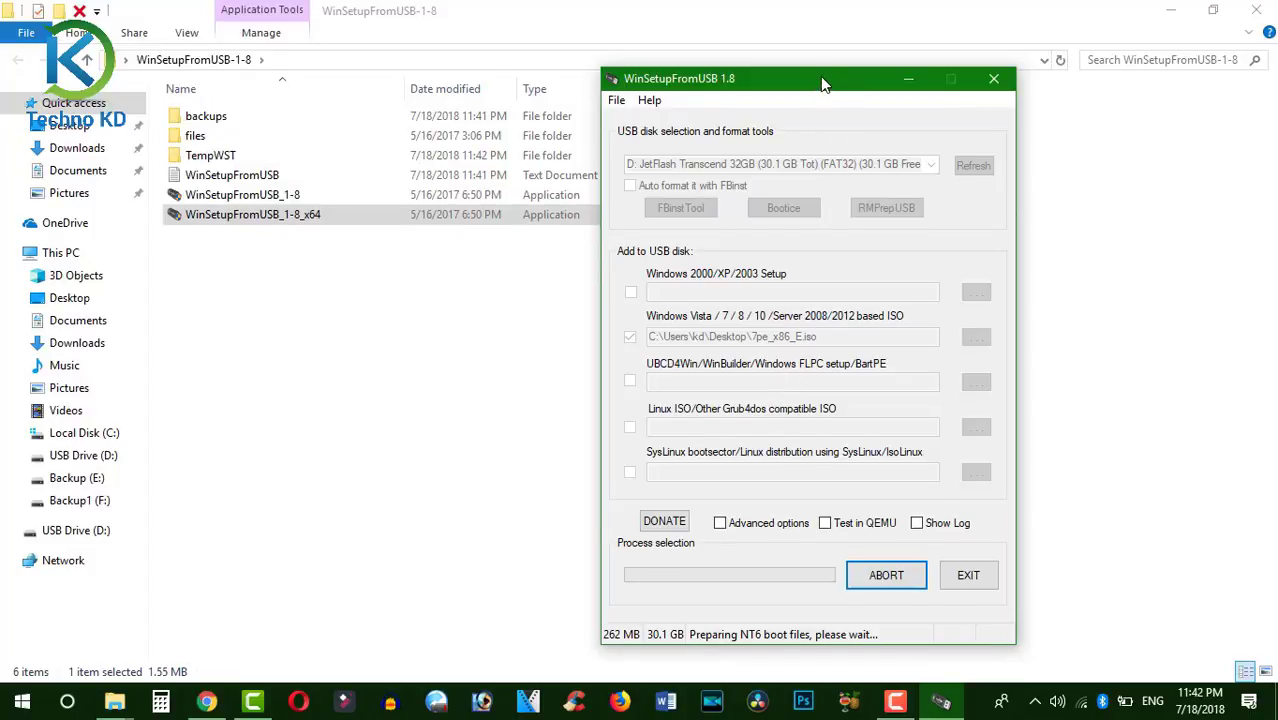
pyautogui.moveTo(820, 78); pyautogui.dragTo(821, 76)
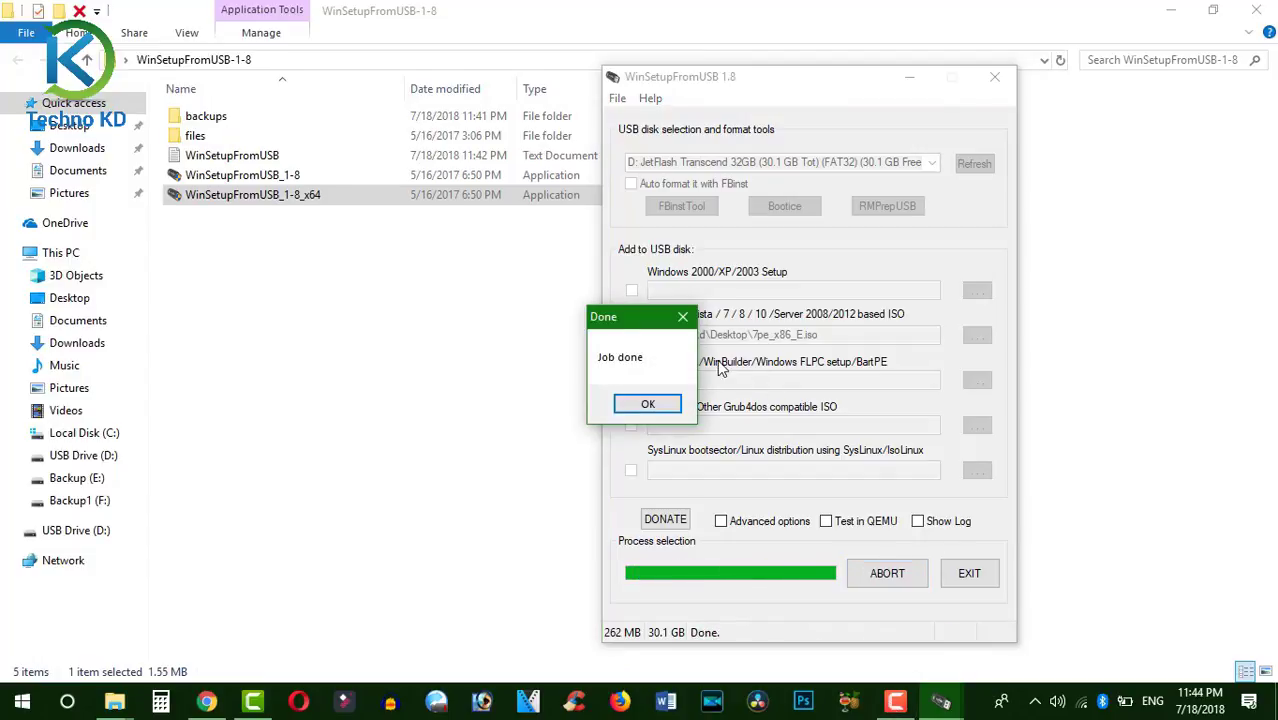
# Step: Dismiss the job completion message and move the WinSetupFromUSB window slightly aside
pyautogui.moveTo(645, 327); pyautogui.dragTo(665, 330)
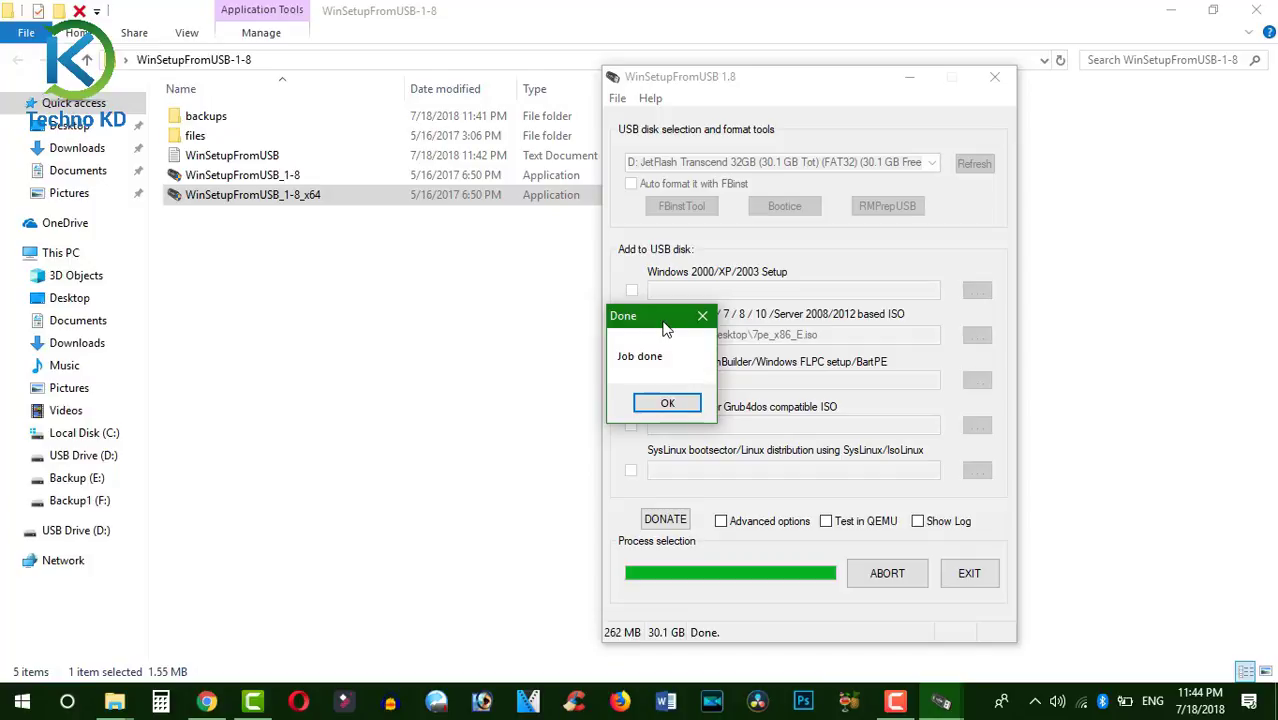
pyautogui.click(667, 402)
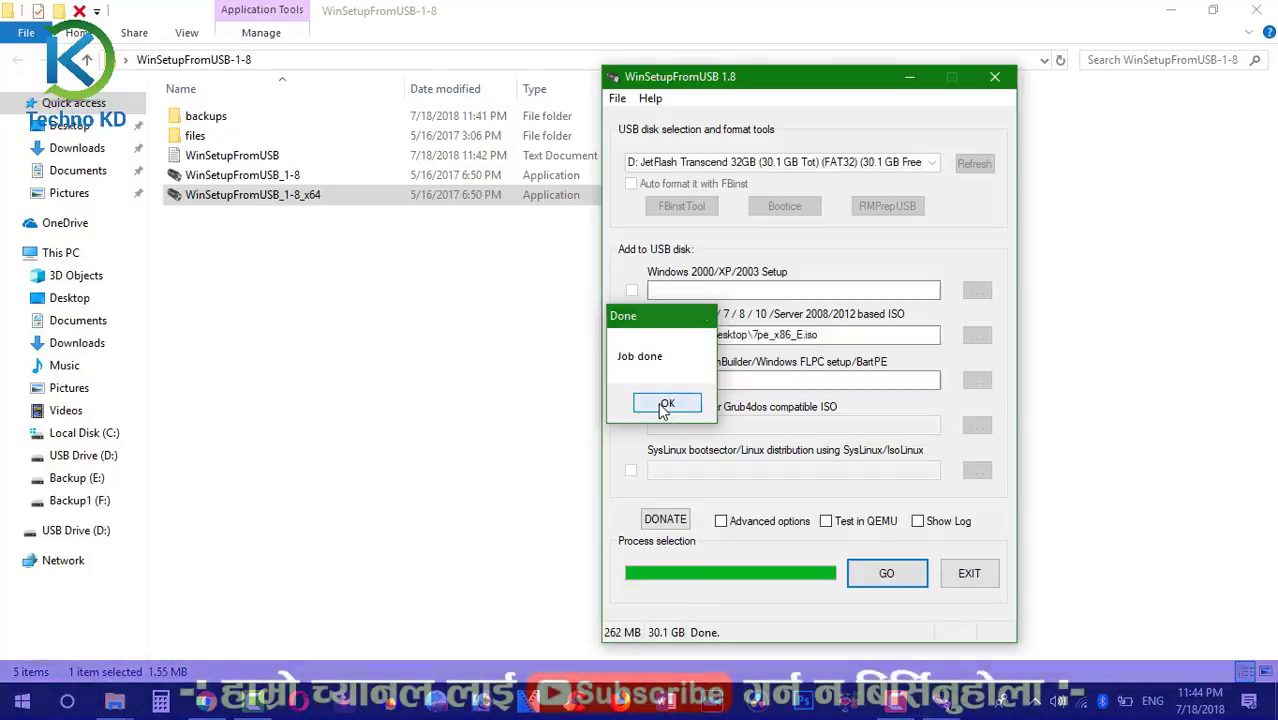
pyautogui.moveTo(847, 92); pyautogui.dragTo(883, 92)
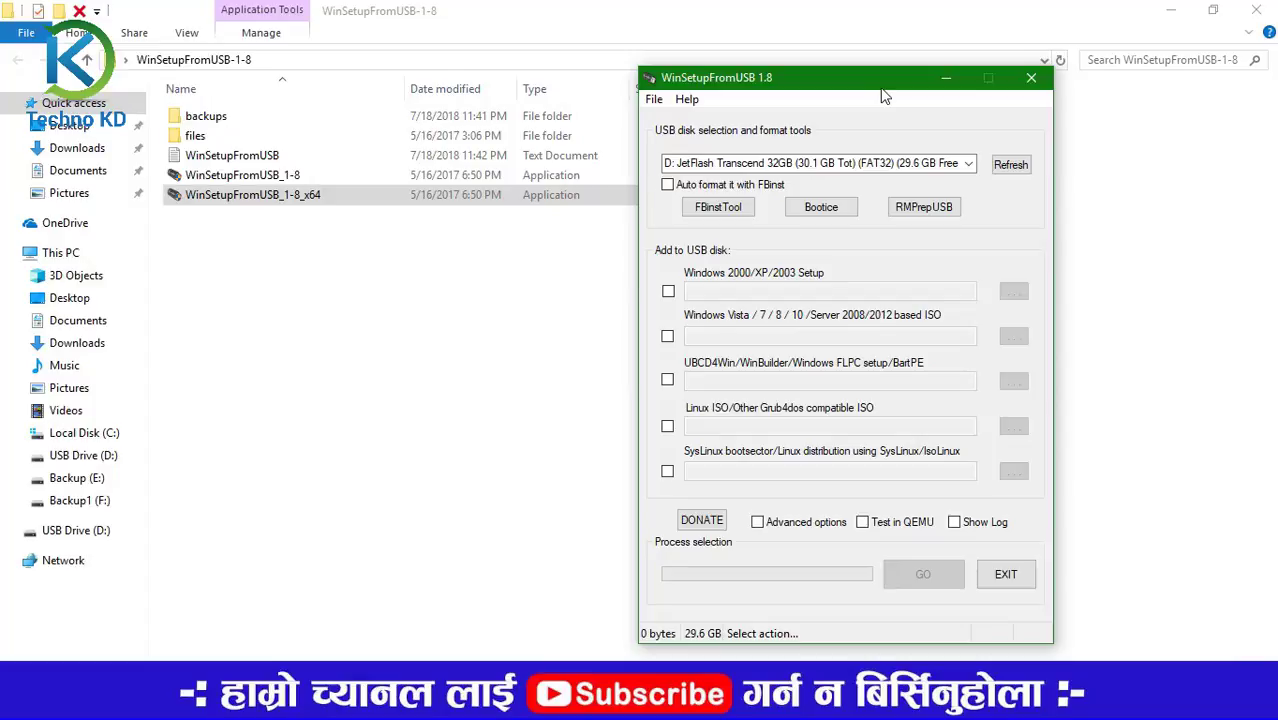
# Step: Start a Test in QEMU run of the USB drive and reposition the emulator window
pyautogui.click(863, 523)
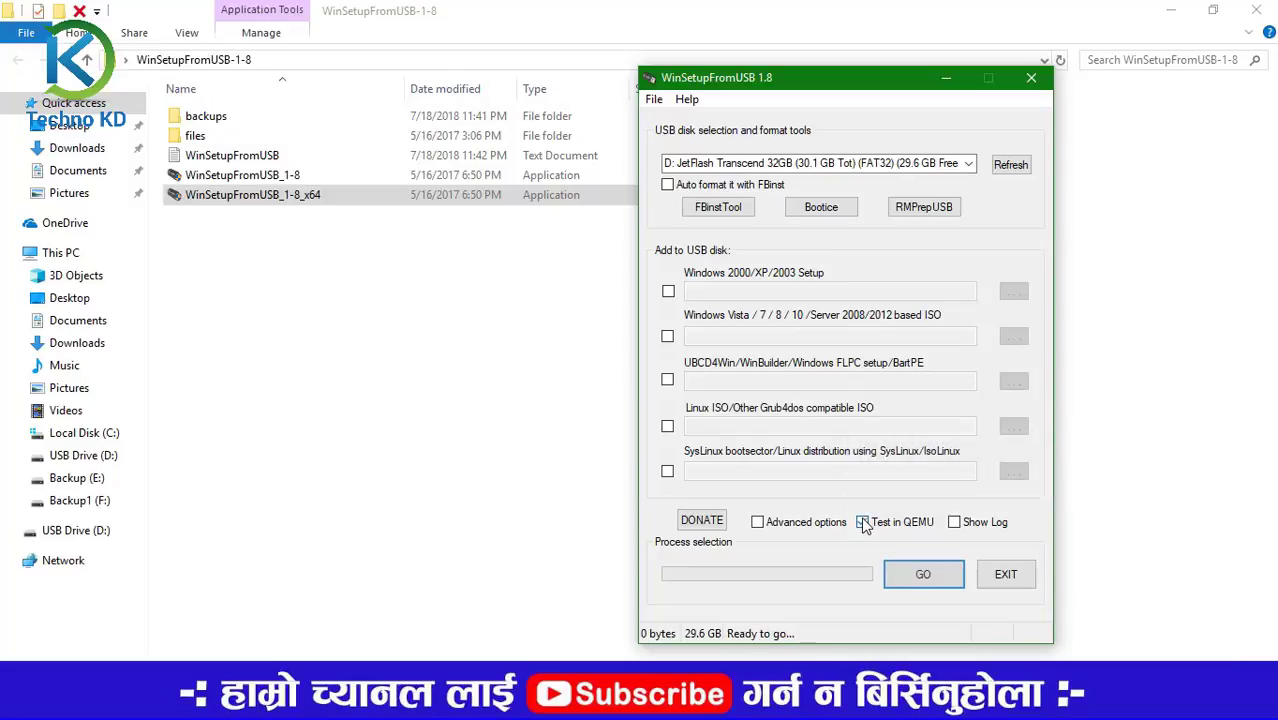
pyautogui.click(921, 578)
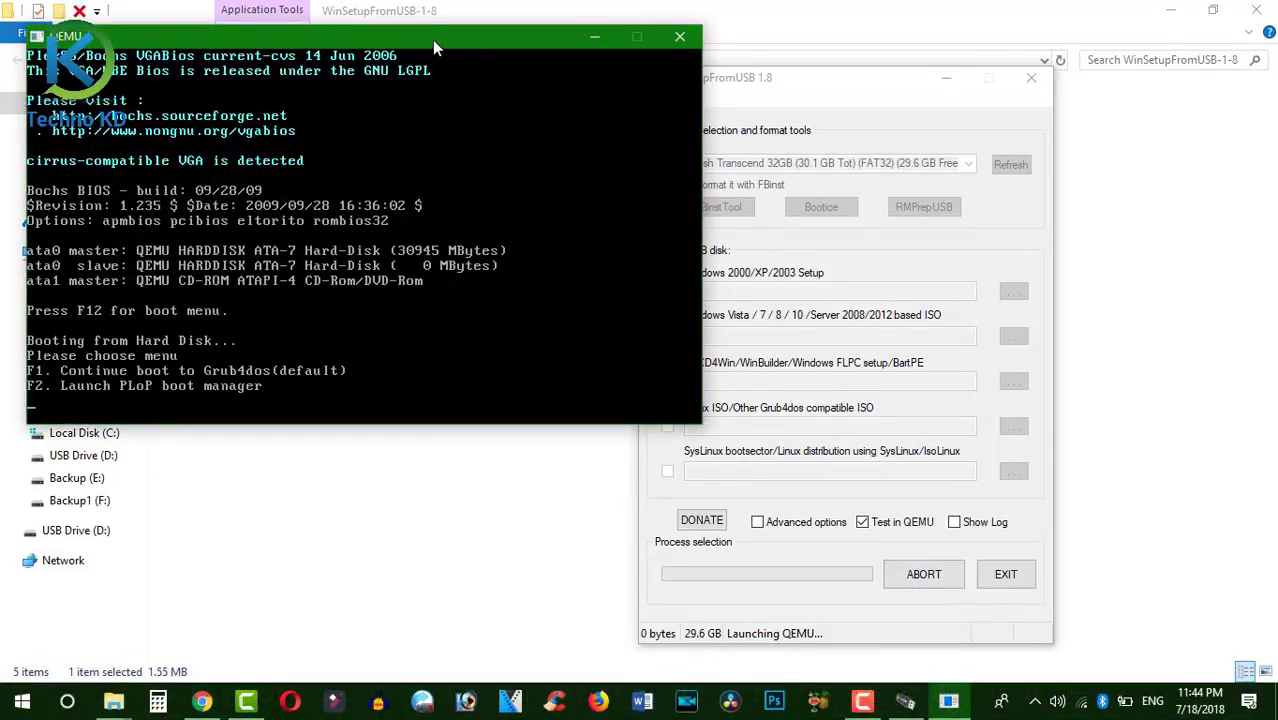
pyautogui.moveTo(432, 39); pyautogui.dragTo(519, 76)
# Step: Boot the Windows NT6 (Vista/7 and above) PE based utility entry in QEMU, and close the emulator once Windows files start loading
pyautogui.press('Return')
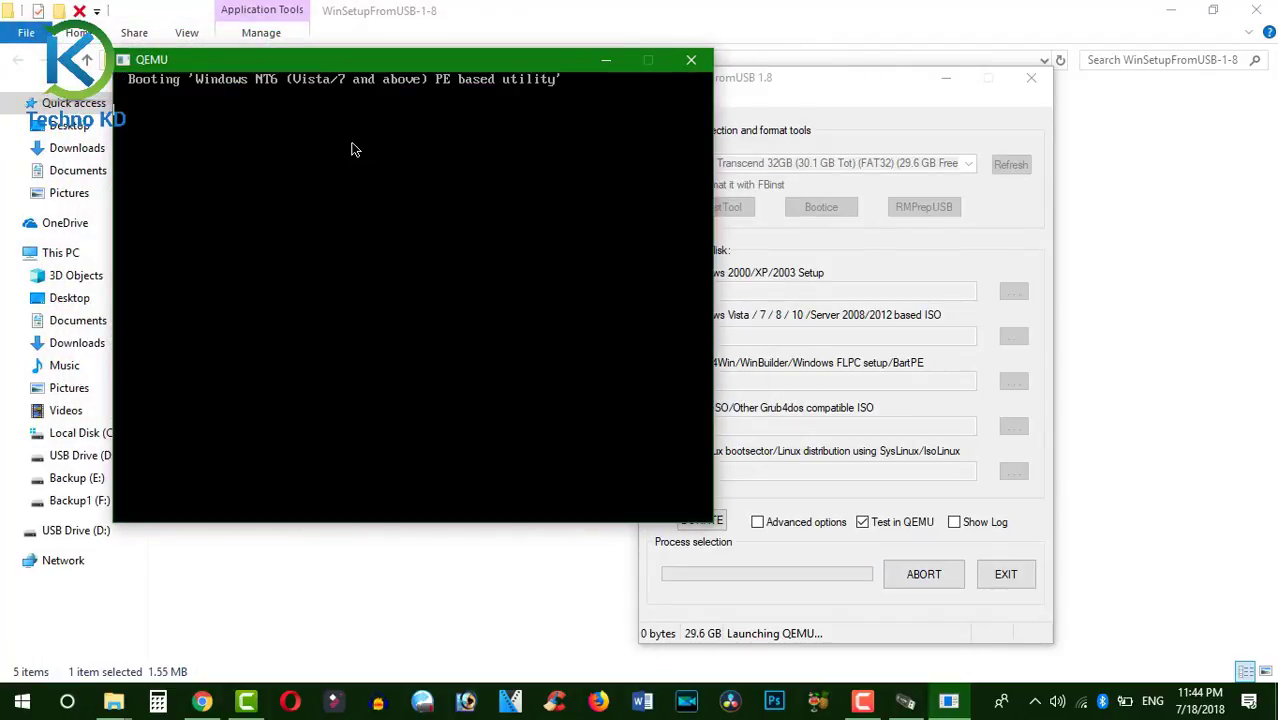
pyautogui.press('Return')
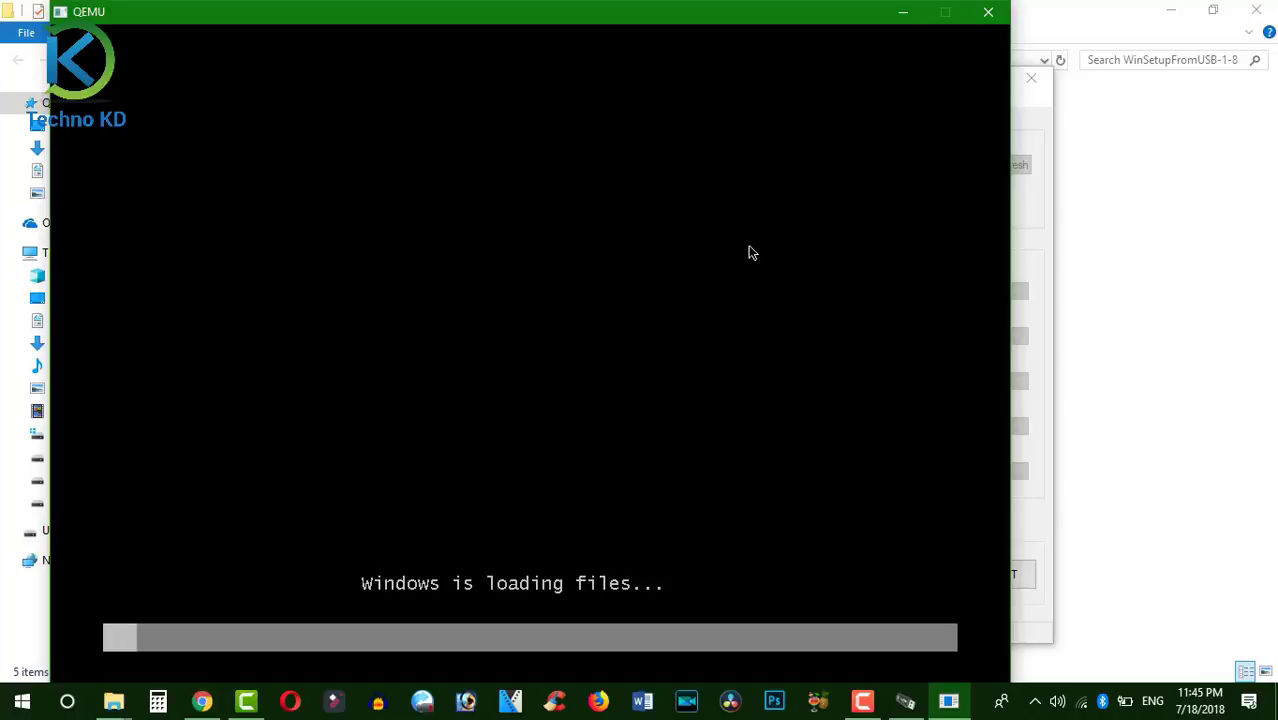
pyautogui.click(989, 13)
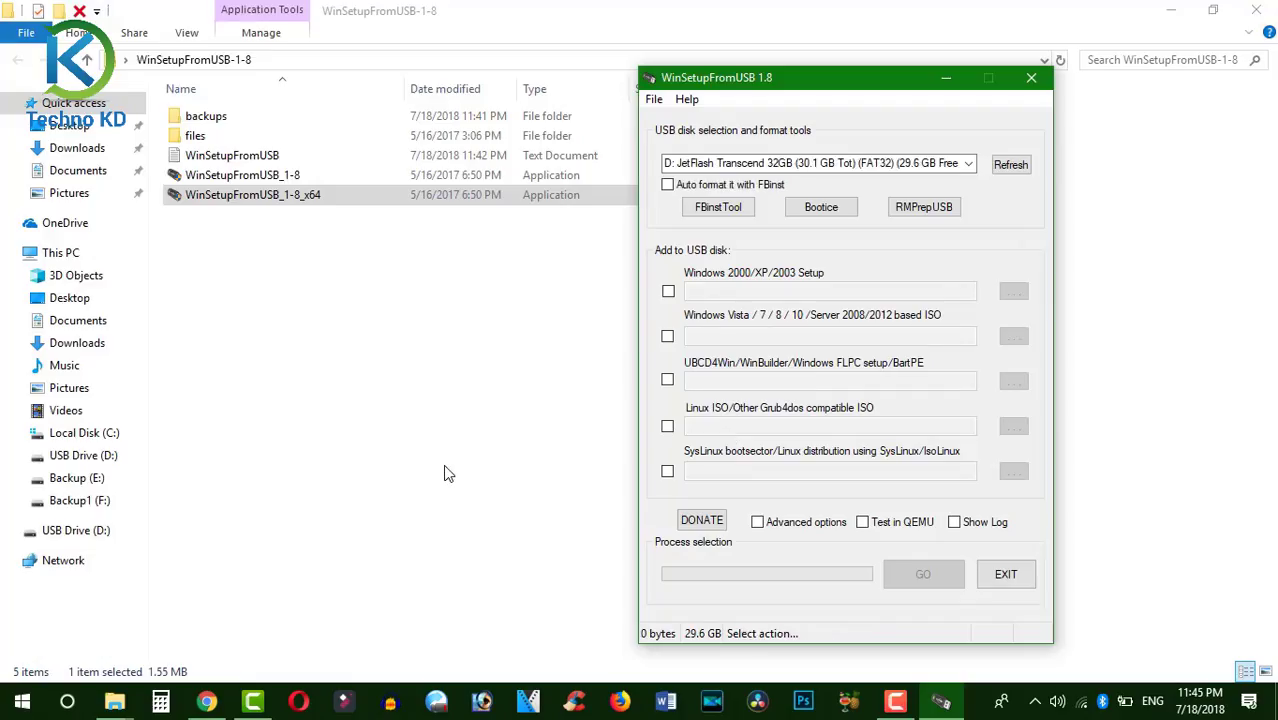